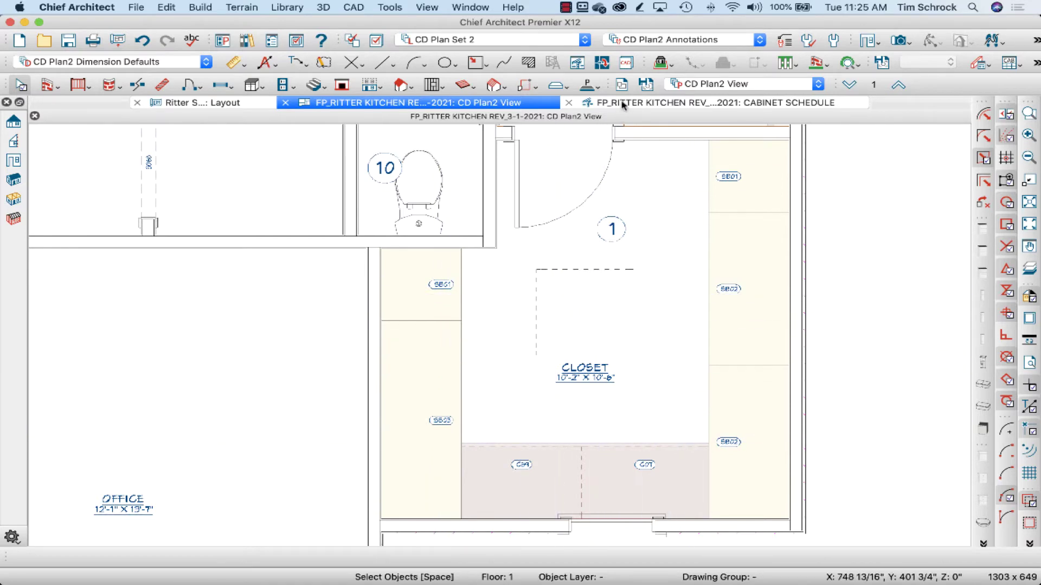
Select the five closet cabinets along the left and right walls in CD Plan2 View
left_click(622, 103)
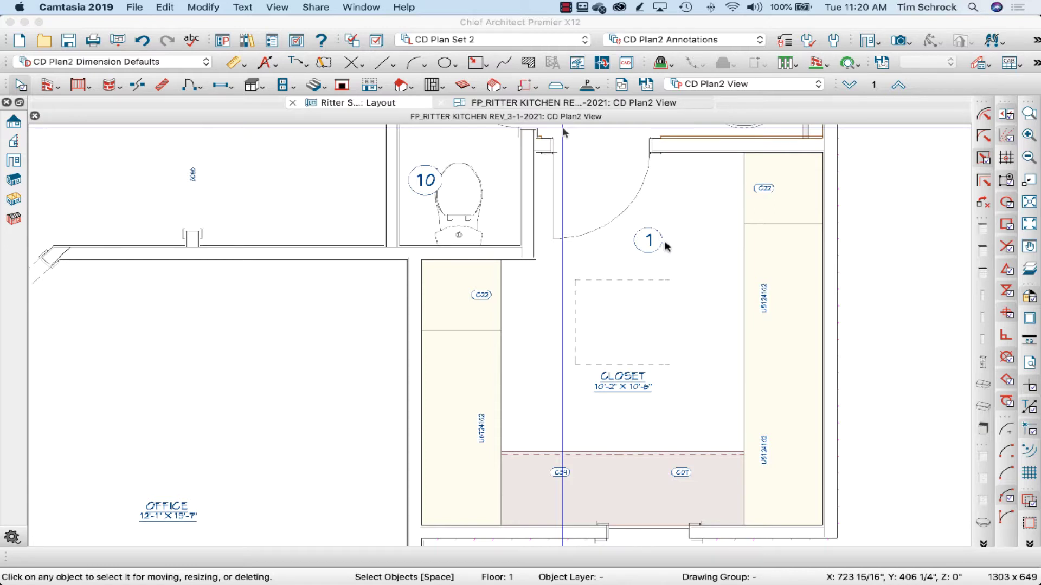
left_click(468, 320)
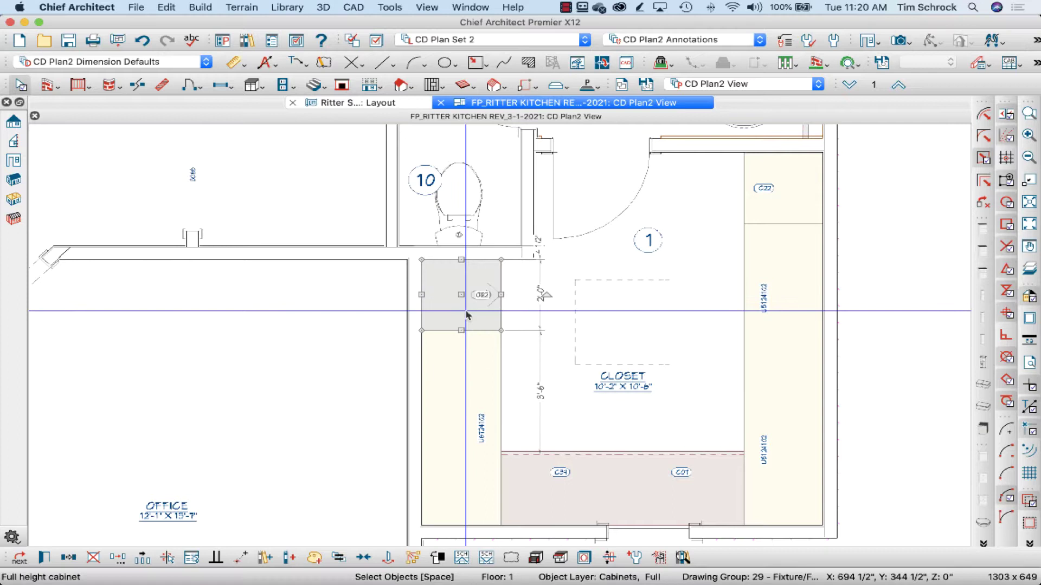
left_click(466, 407)
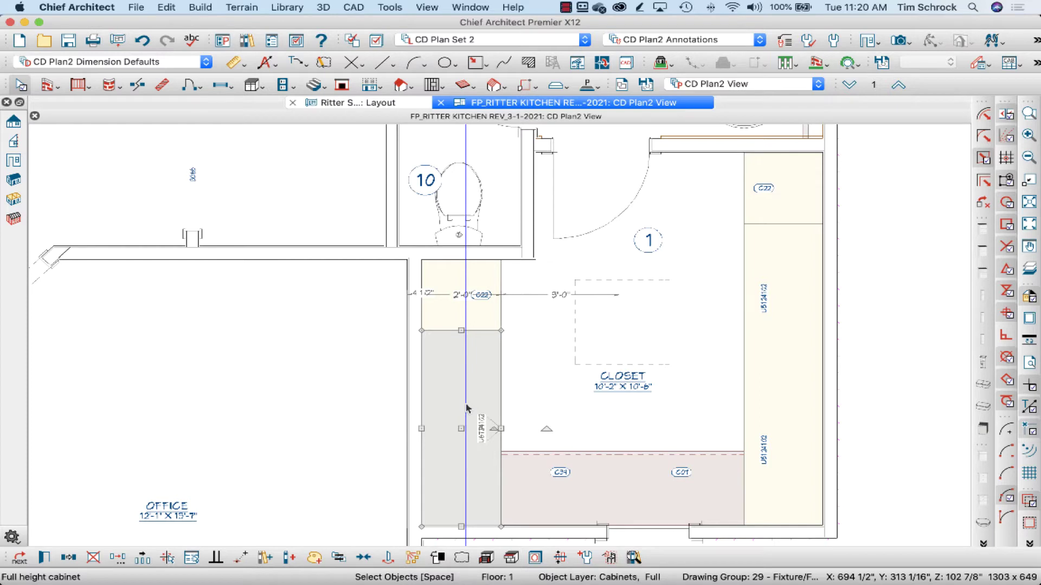
left_click(459, 277, "shift")
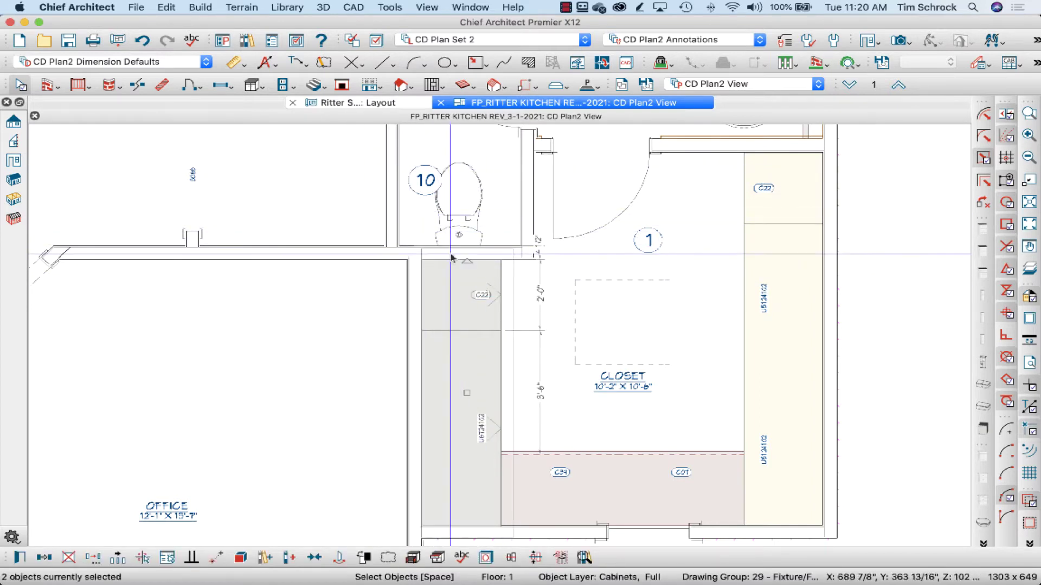
key("Escape")
left_click(454, 303)
left_click(748, 409, "shift")
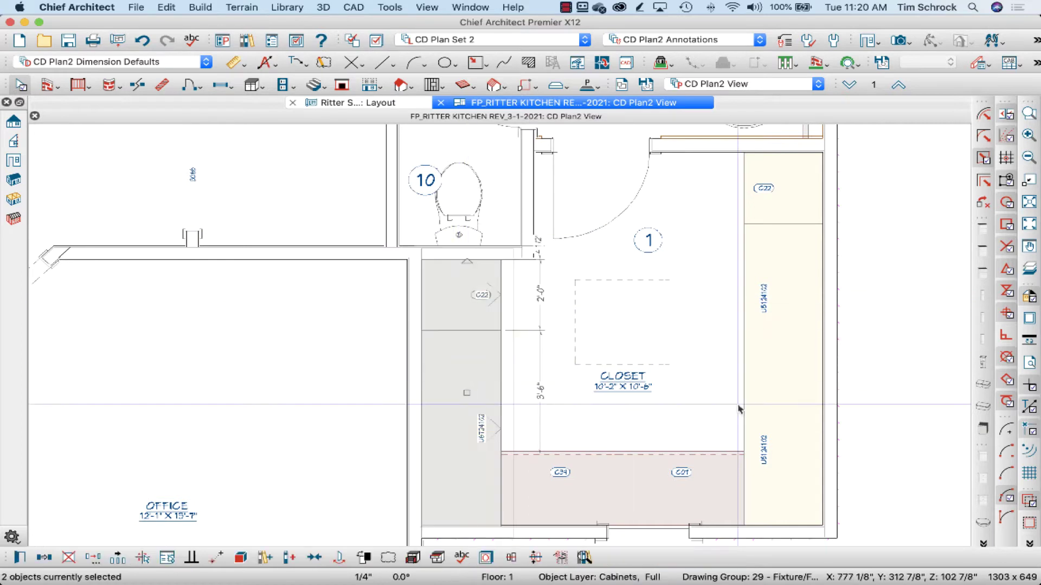
left_click(785, 302, "shift")
left_click(779, 204, "shift")
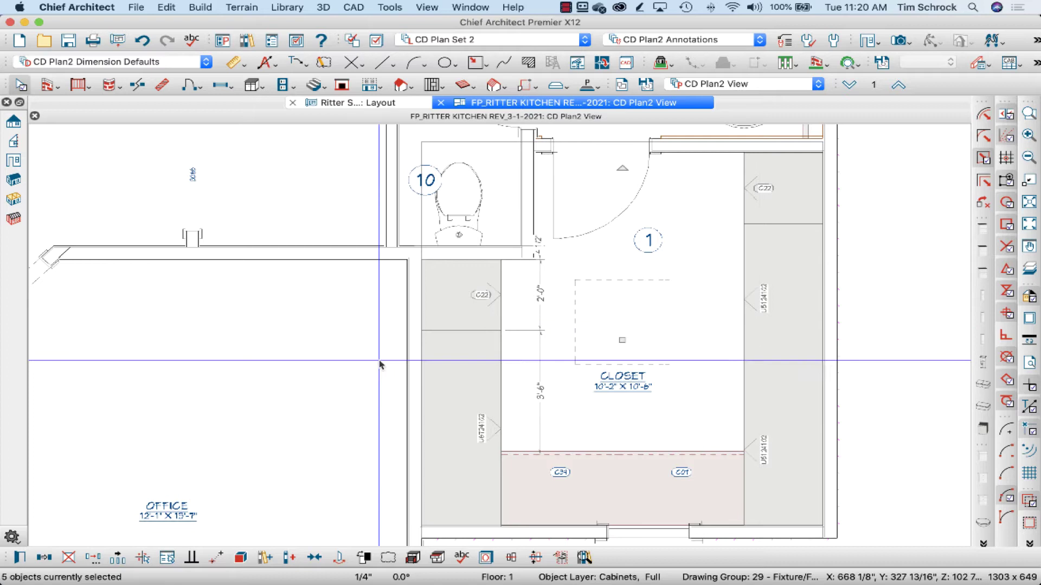
In the cabinets' schedule settings, remove them from every Cabinet schedule subcategory
left_click(21, 558)
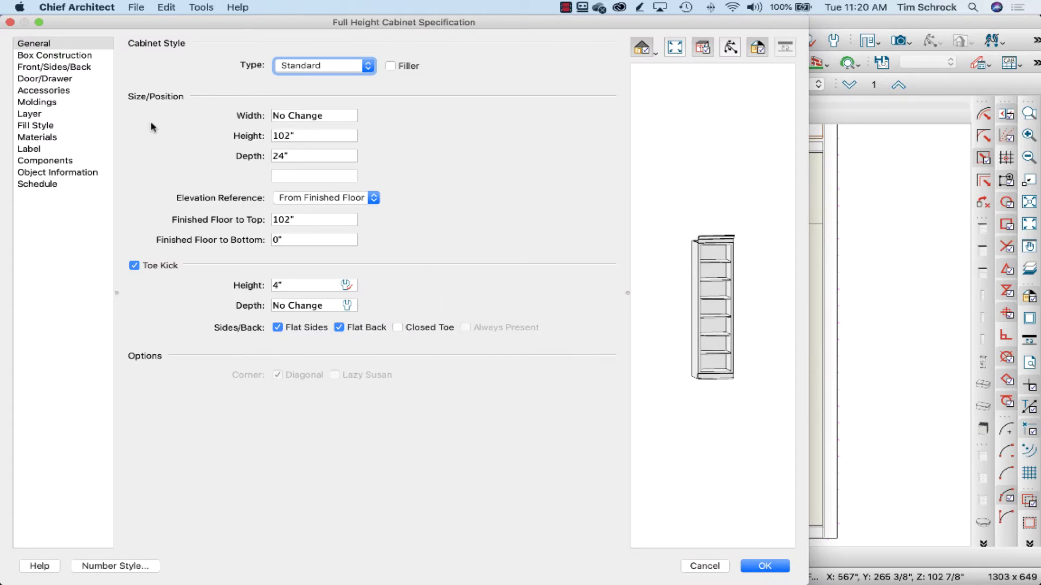
left_click(36, 185)
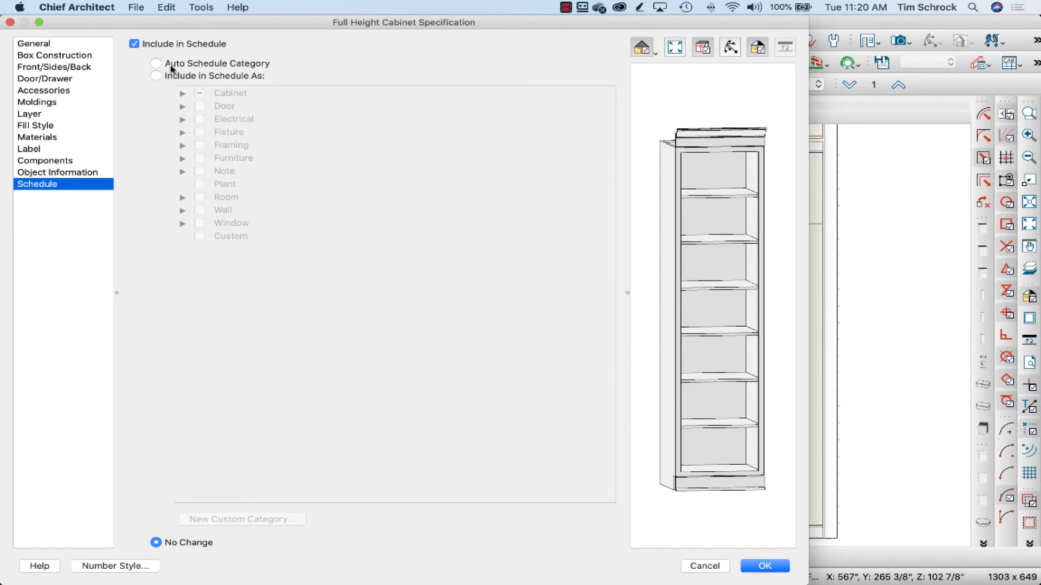
left_click(156, 76)
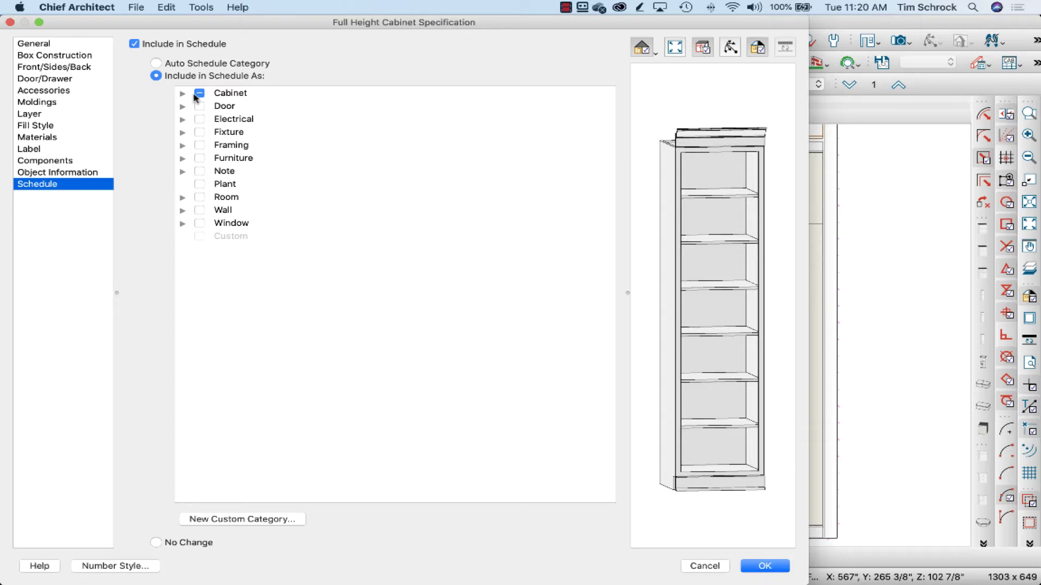
left_click(183, 94)
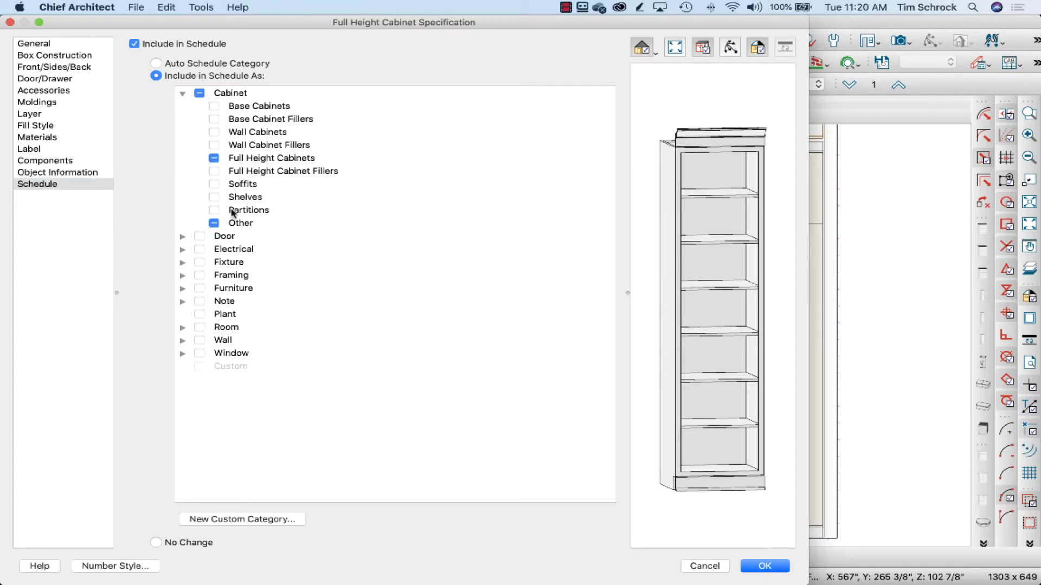
left_click(199, 93)
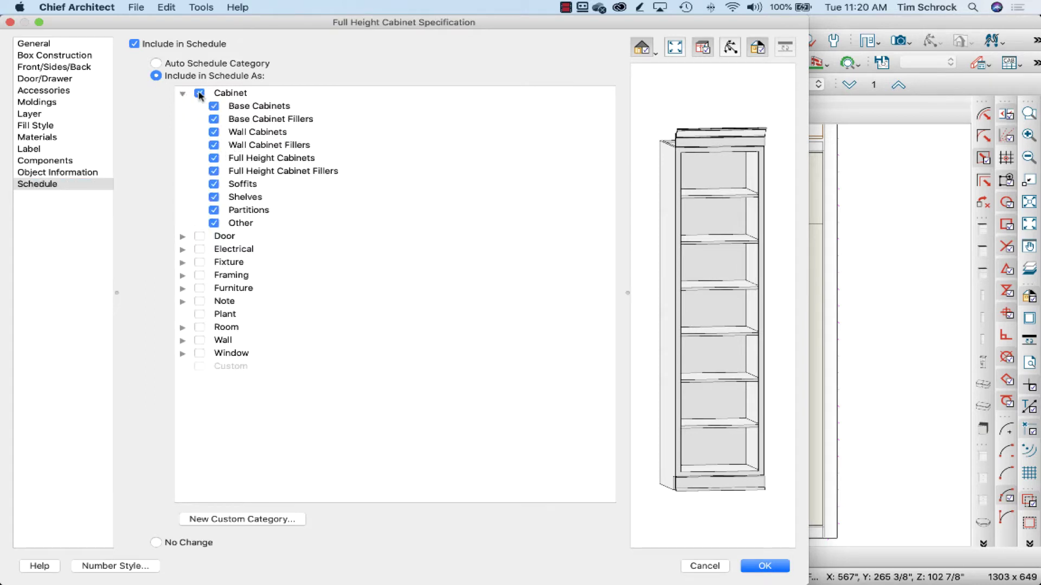
left_click(200, 93)
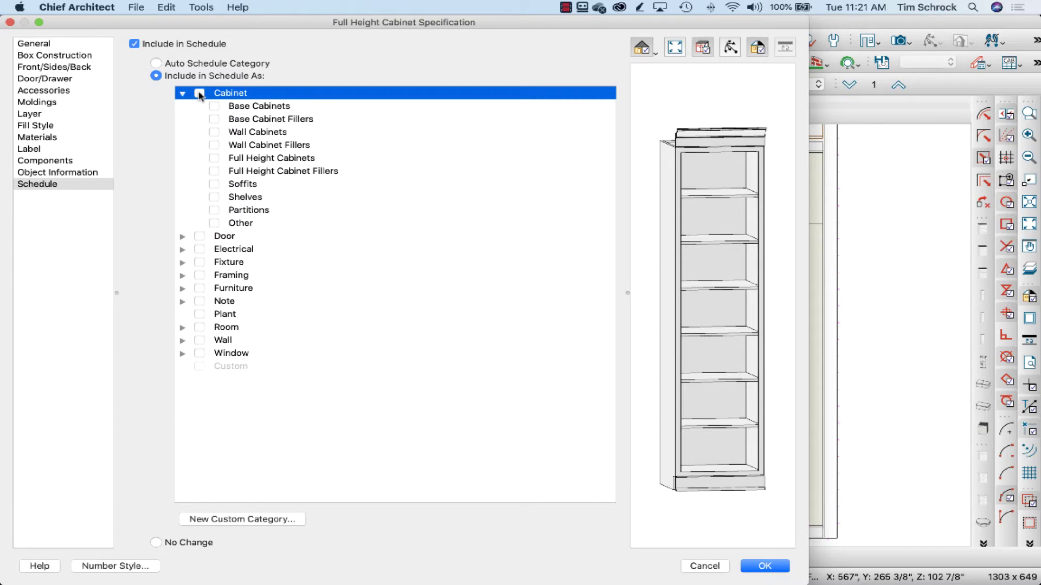
Create a new custom 'Site Built' schedule category for the cabinets and apply it
left_click(237, 521)
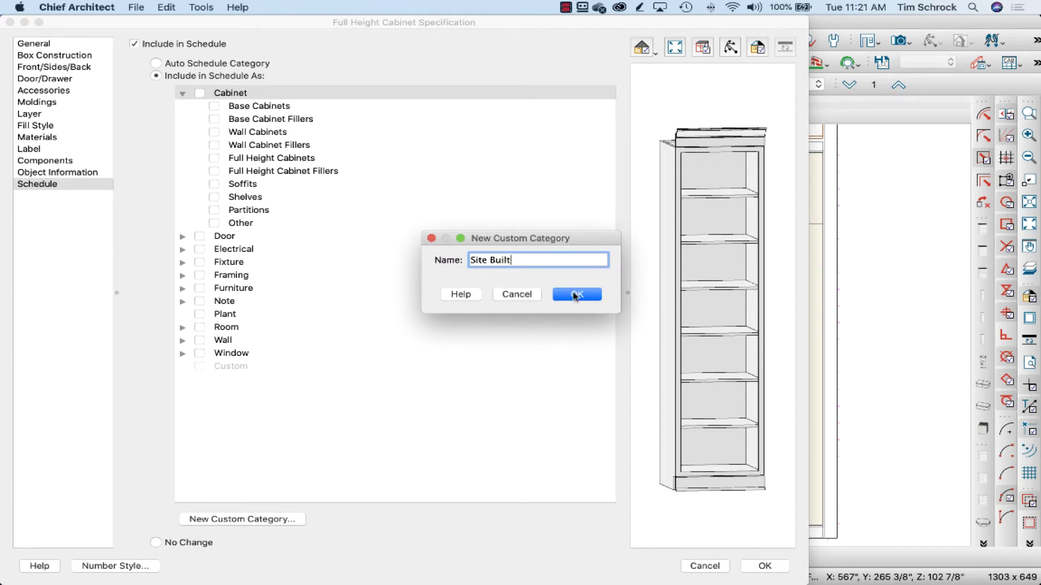
left_click(576, 294)
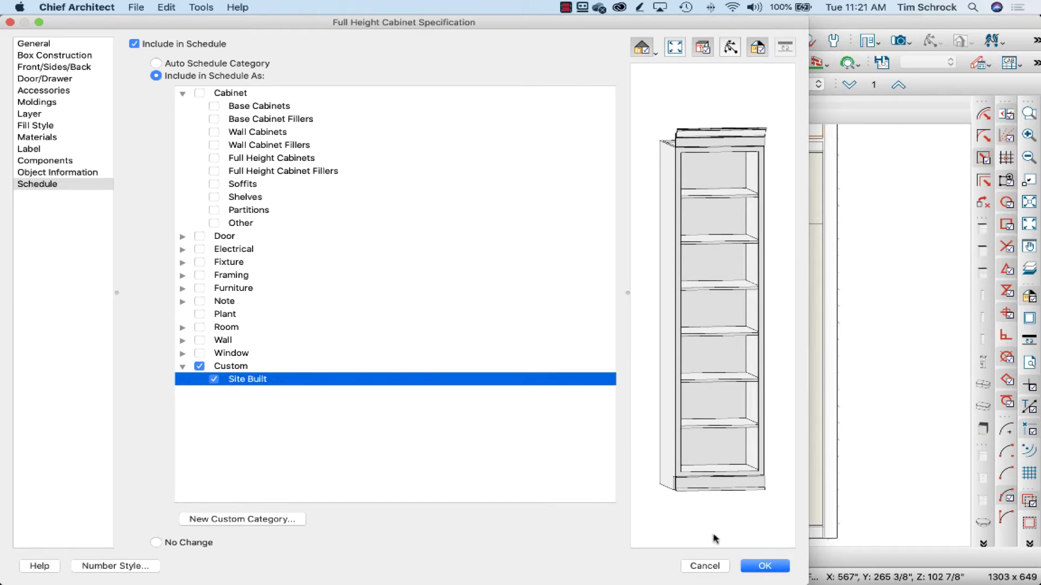
left_click(756, 566)
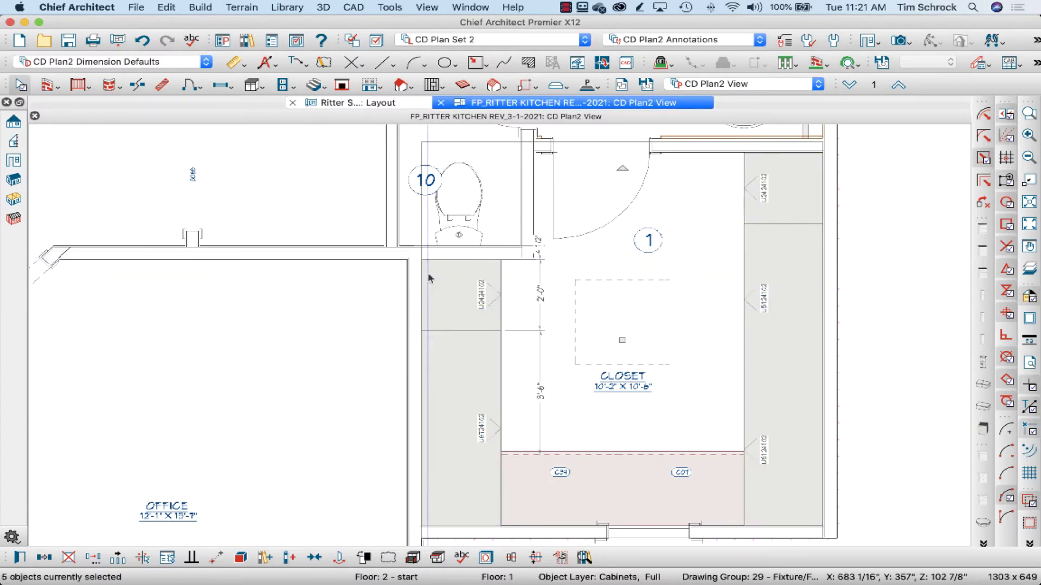
Open the CABINET SCHEDULE CAD detail from CAD Detail Management
key("super+d")
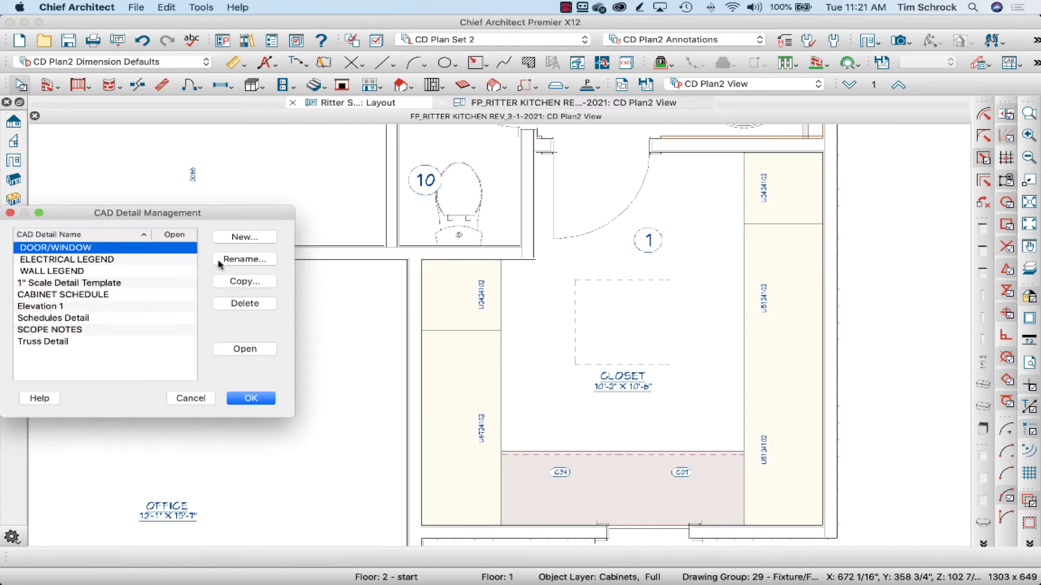
left_click_drag(274, 194, 303, 193)
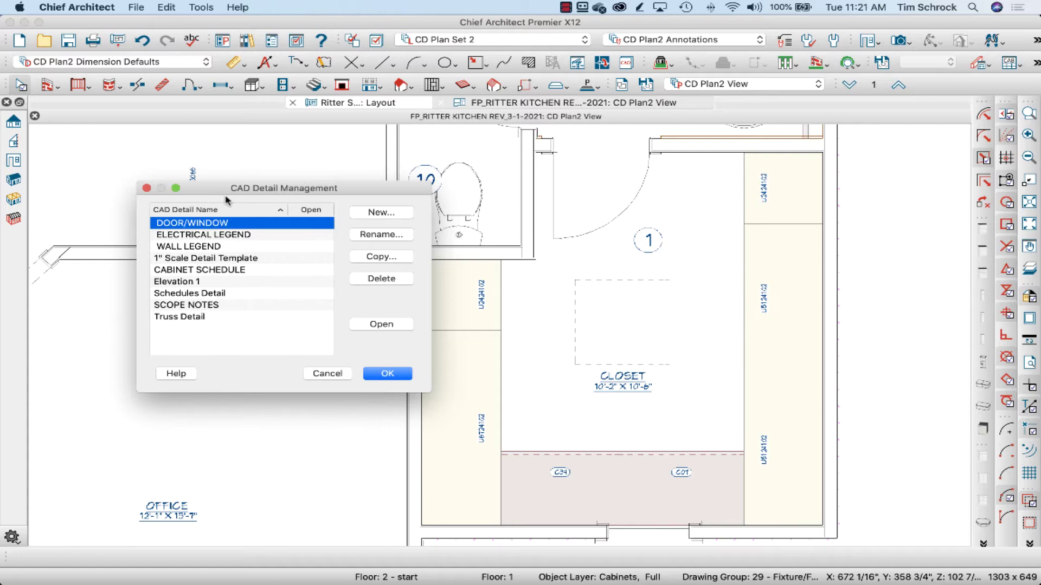
left_click(220, 270)
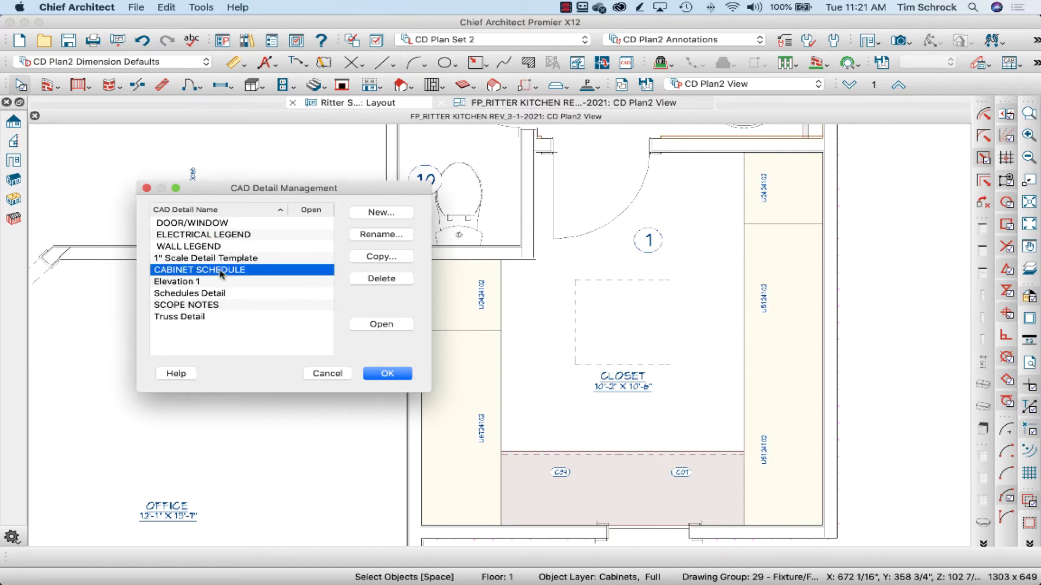
double_click(220, 271)
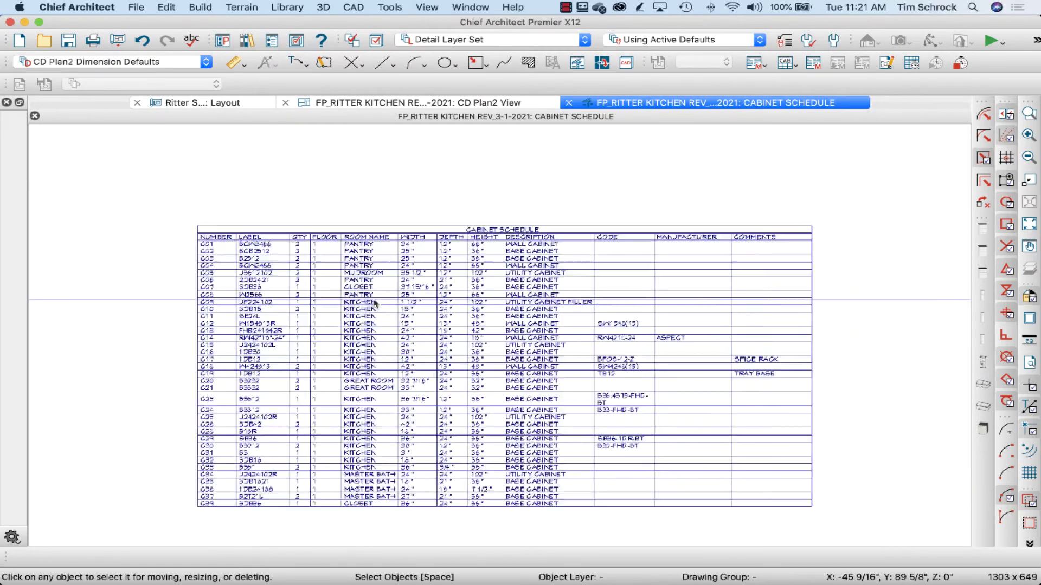
Place a new Custom Schedule above the existing cabinet schedule
left_click(788, 63)
left_click(823, 224)
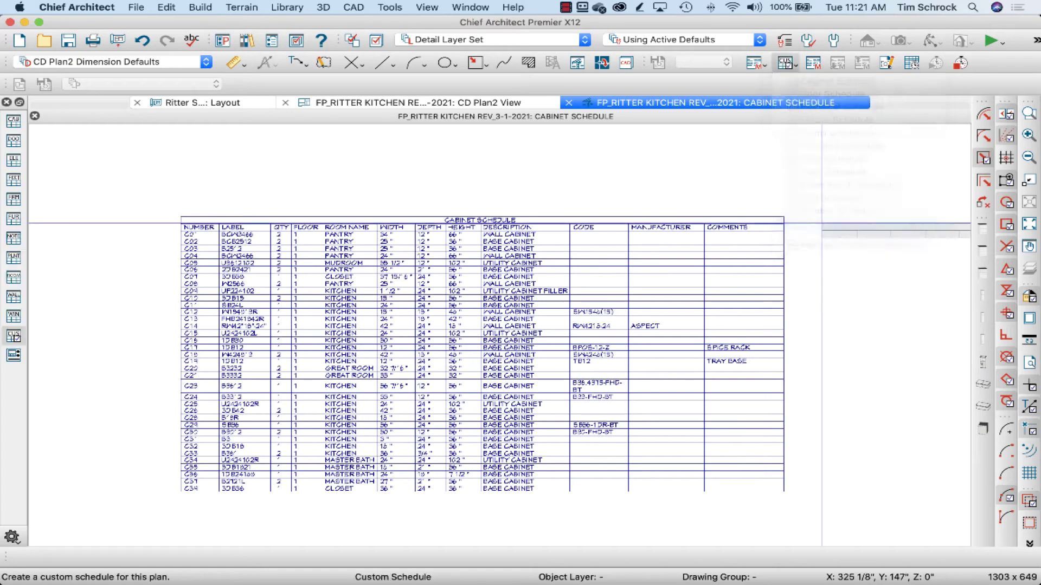
left_click(195, 147)
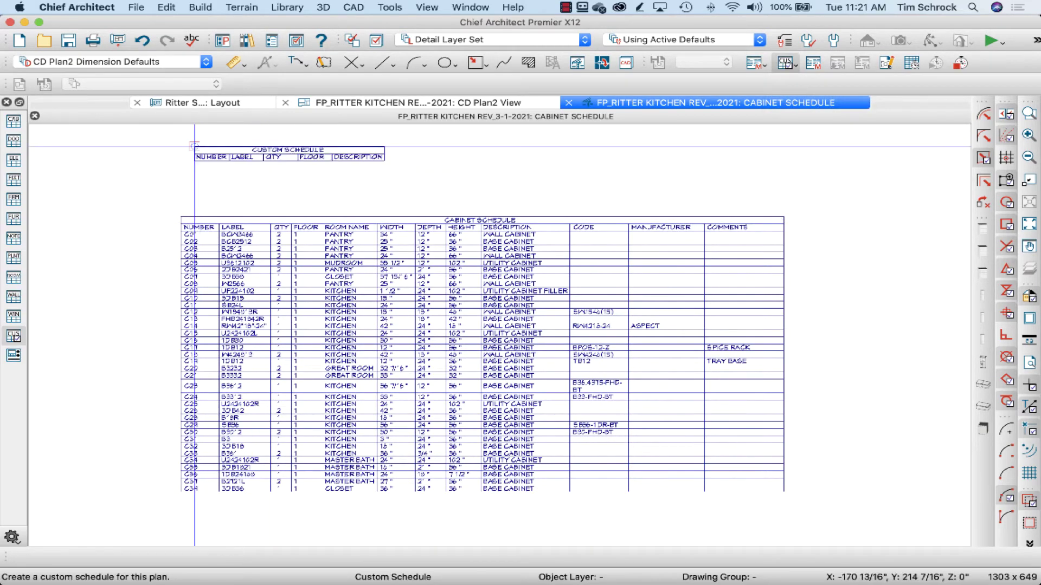
Title the new schedule 'Site Built Cabinet Schedule' and include the Custom Site Built category
double_click(231, 149)
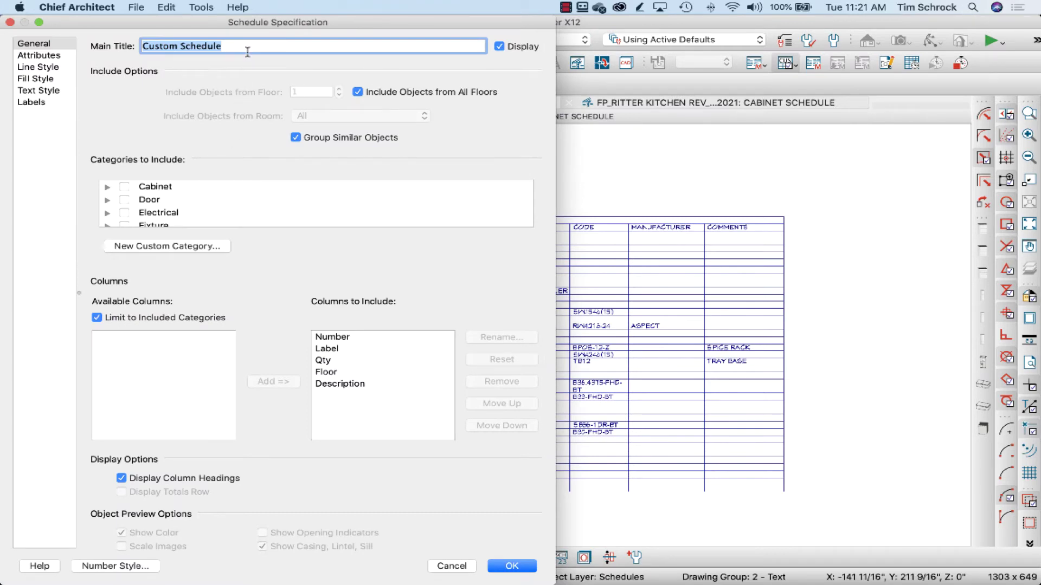
type("Site Built Cabine")
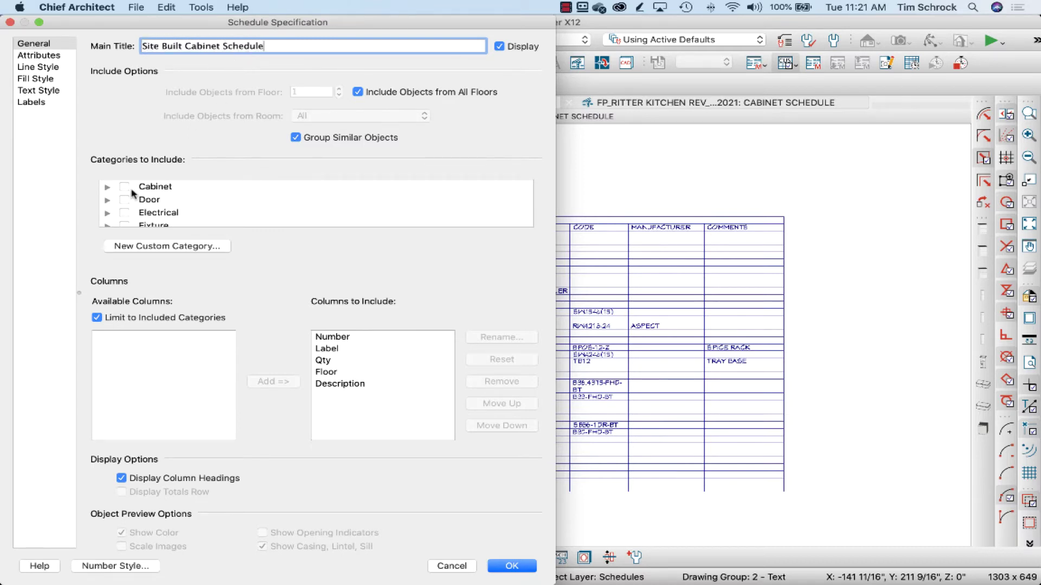
scroll(134, 195, "down", 5)
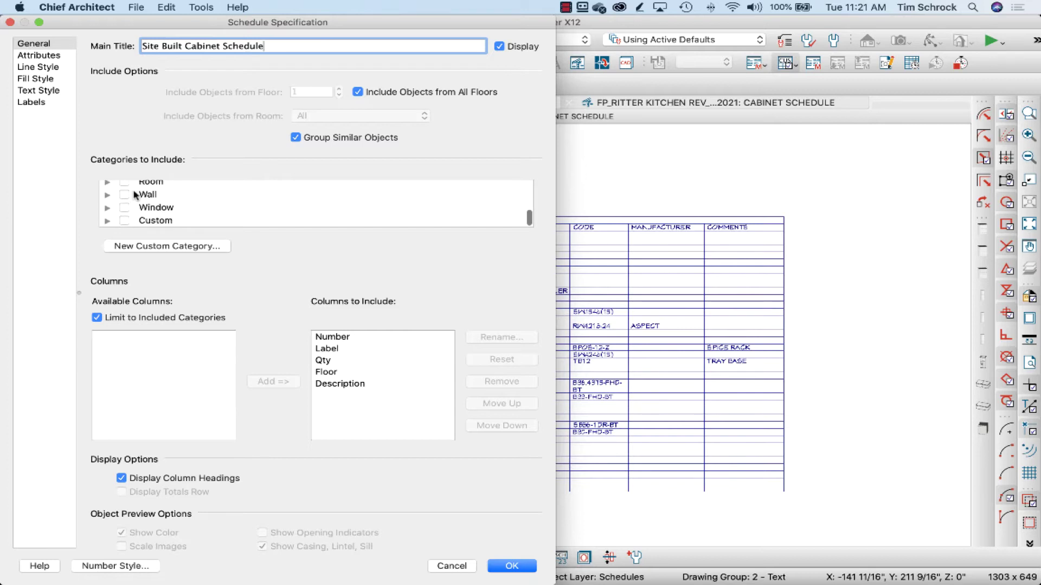
left_click(107, 220)
left_click(124, 220)
Turn off Limit to Included Categories so all columns become available
scroll(195, 192, "down", 1)
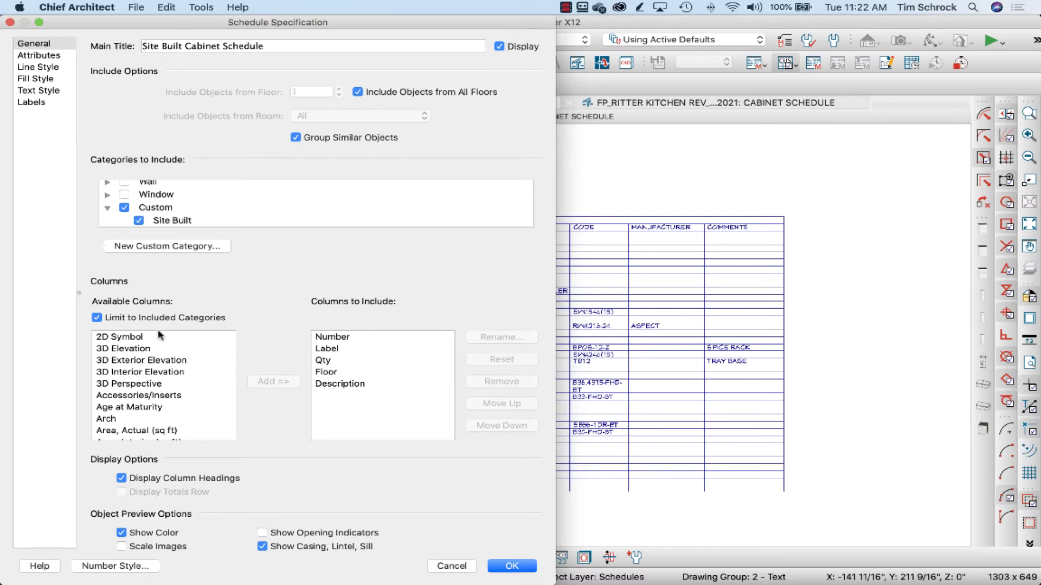
scroll(170, 347, "down", 6)
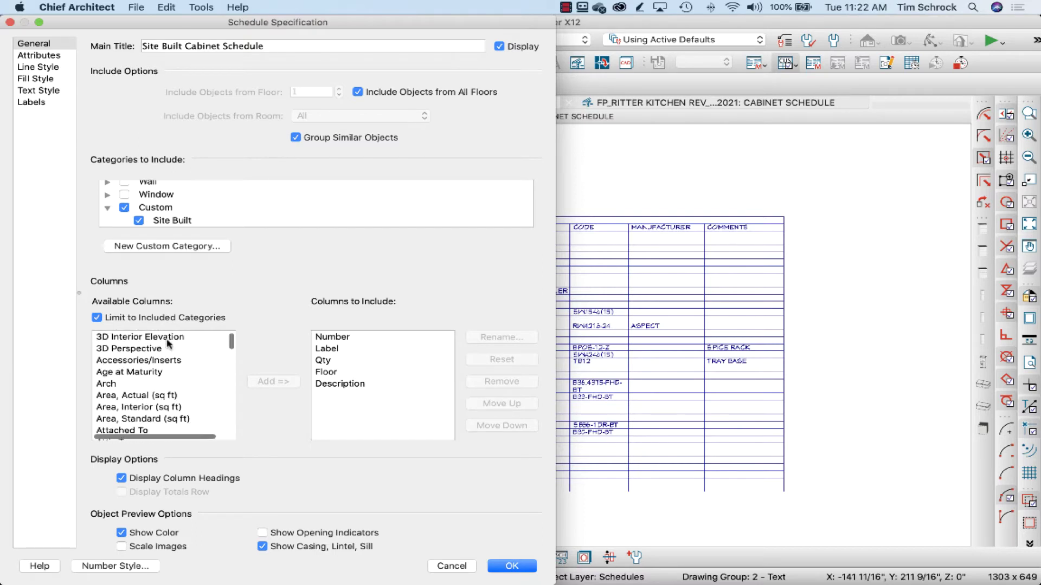
scroll(173, 359, "down", 4)
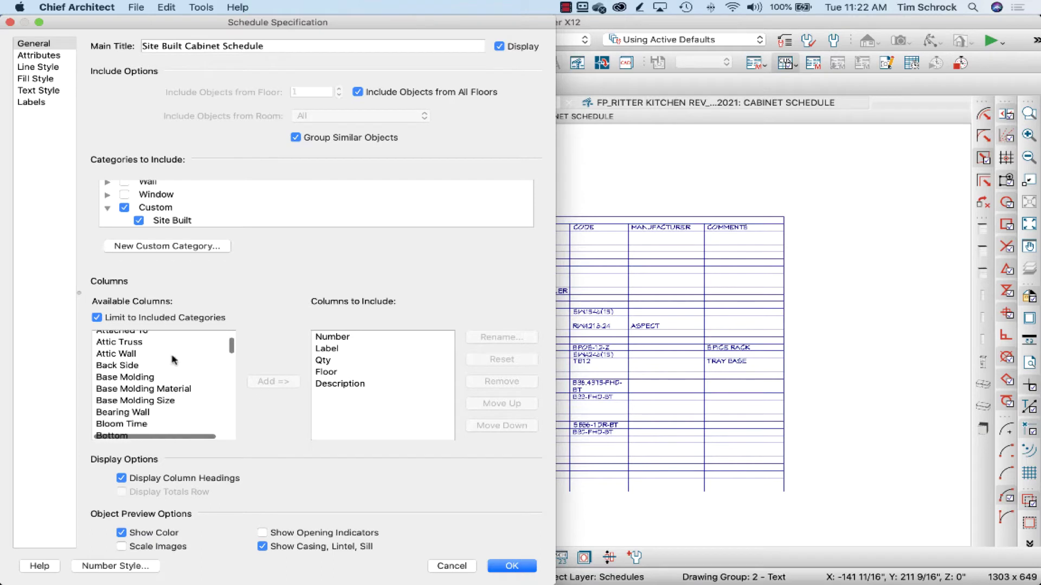
scroll(169, 373, "down", 3)
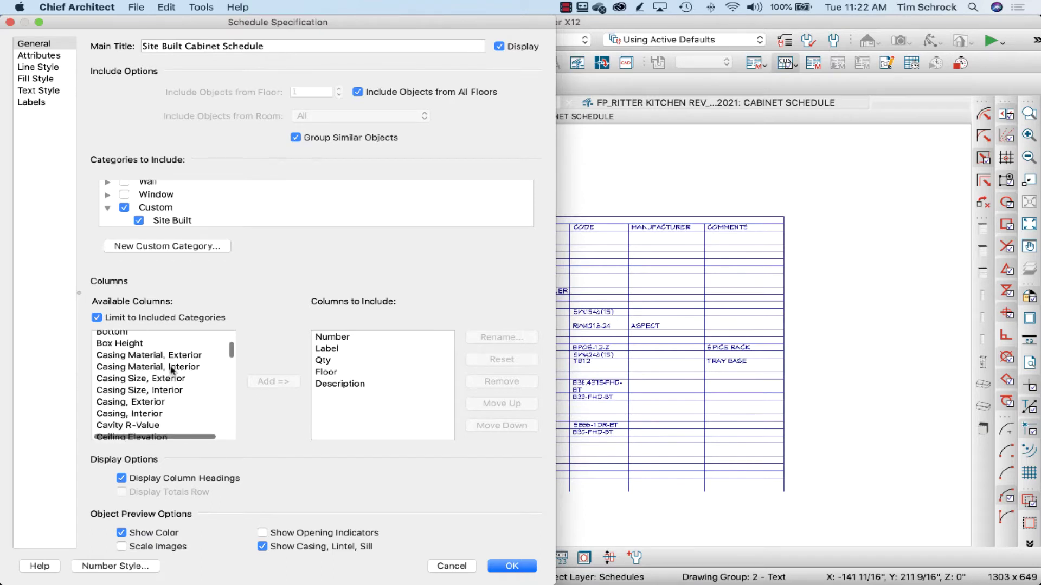
scroll(172, 371, "up", 5)
scroll(172, 371, "up", 5)
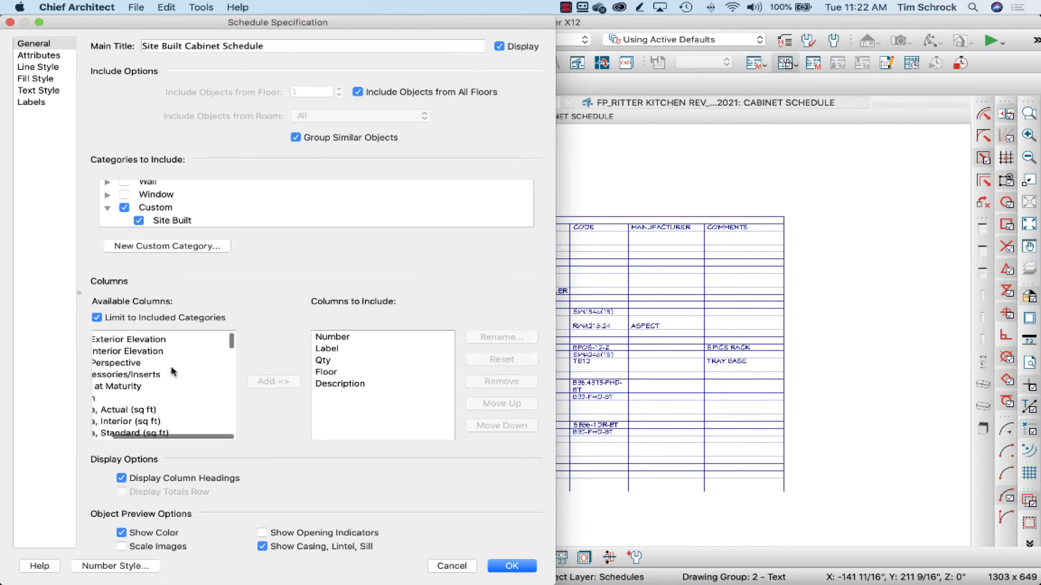
scroll(169, 368, "left", 2)
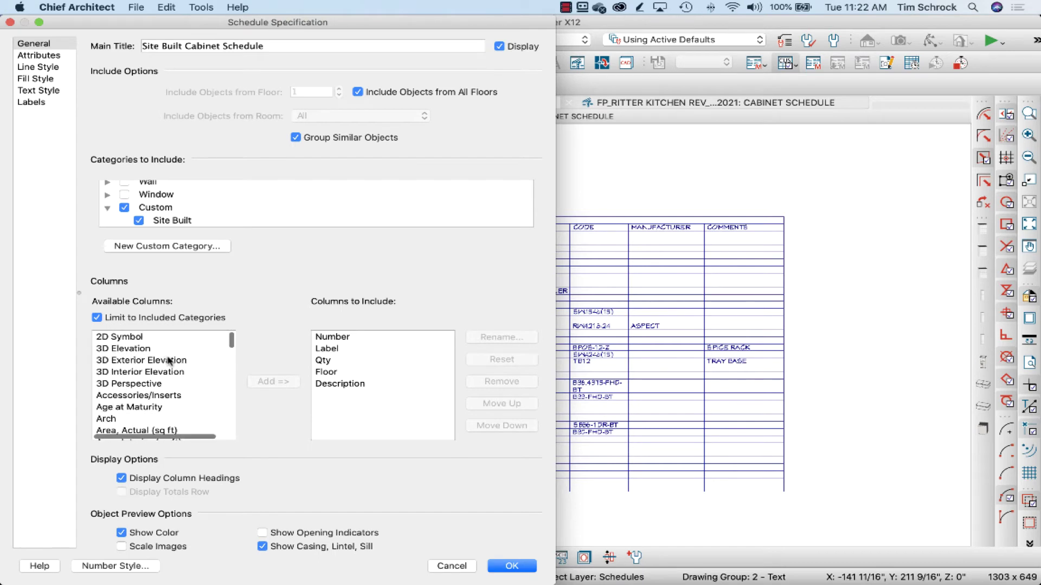
left_click(97, 317)
scroll(152, 363, "down", 3)
scroll(153, 364, "down", 2)
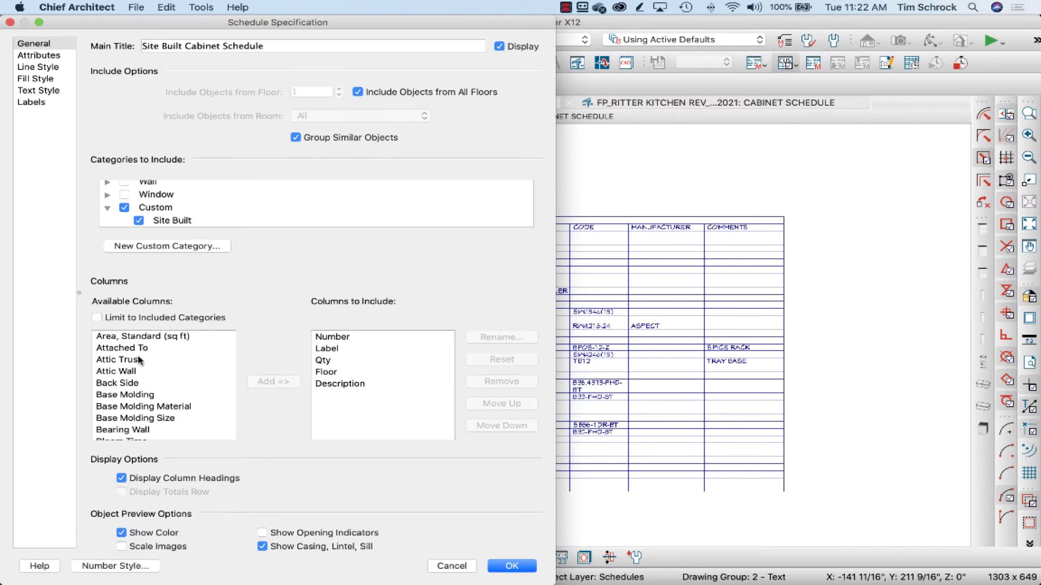
scroll(140, 362, "down", 3)
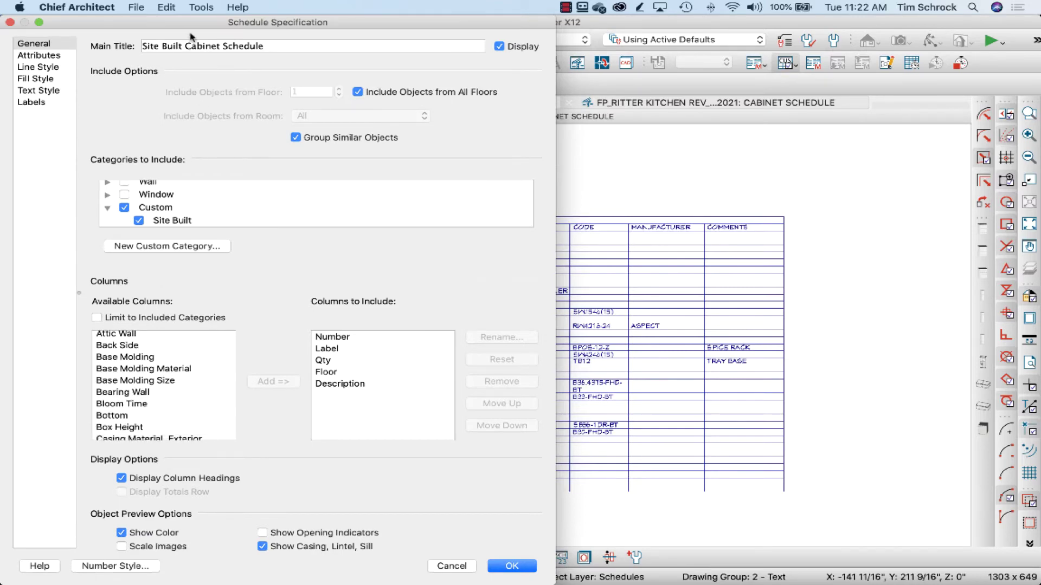
Add the Room Name column to the Site Built schedule's columns
left_click_drag(204, 26, 442, 253)
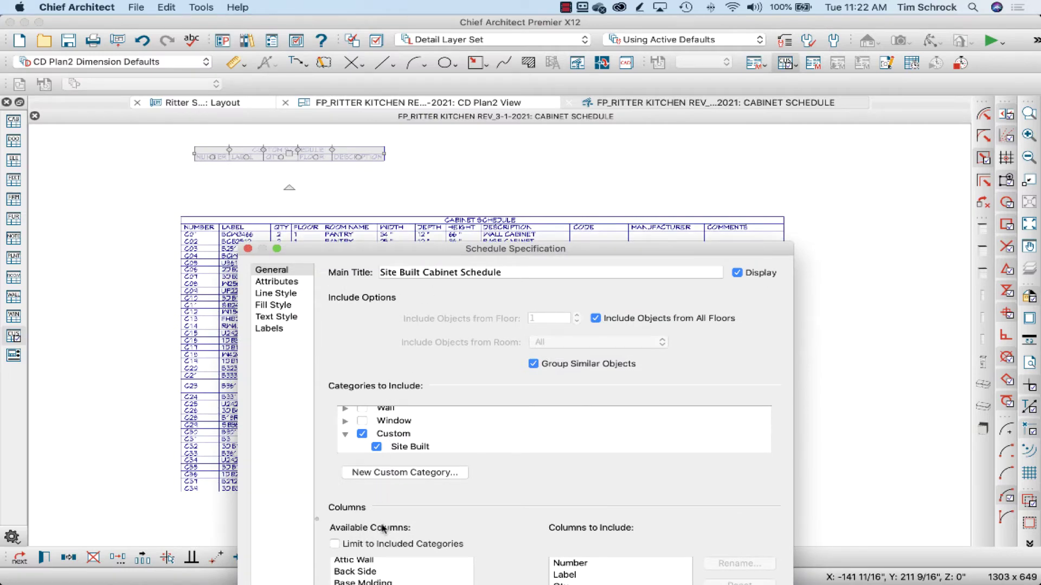
left_click_drag(512, 253, 821, 173)
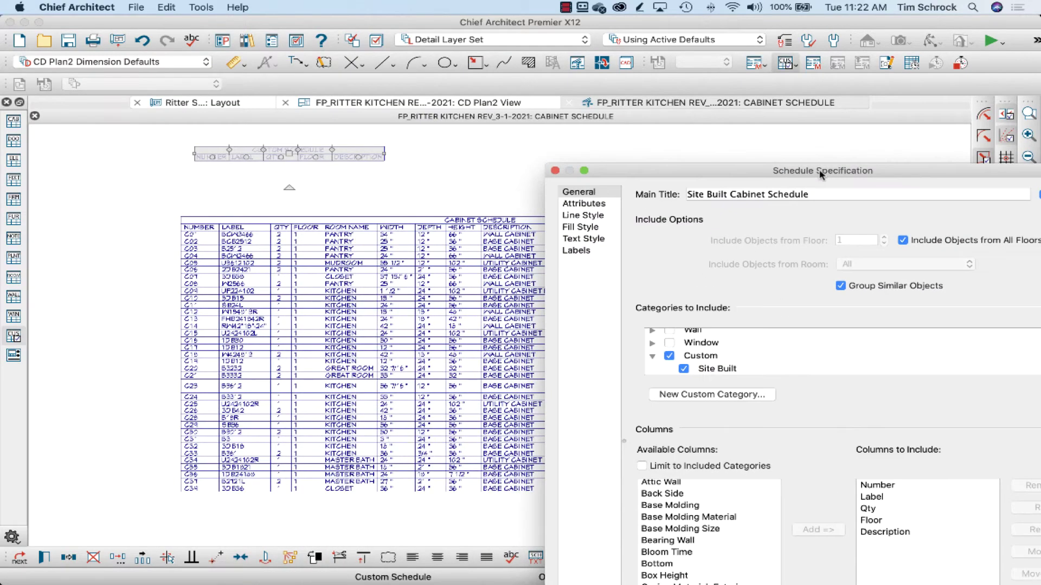
scroll(674, 503, "down", 2)
left_click(671, 510)
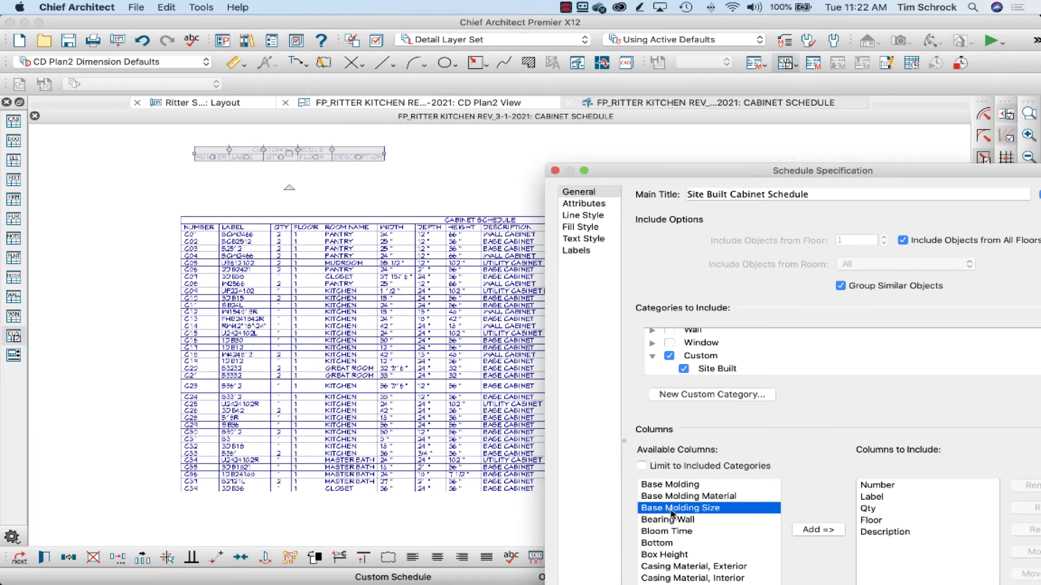
scroll(672, 515, "down", 10)
left_click(683, 554)
scroll(684, 513, "down", 3)
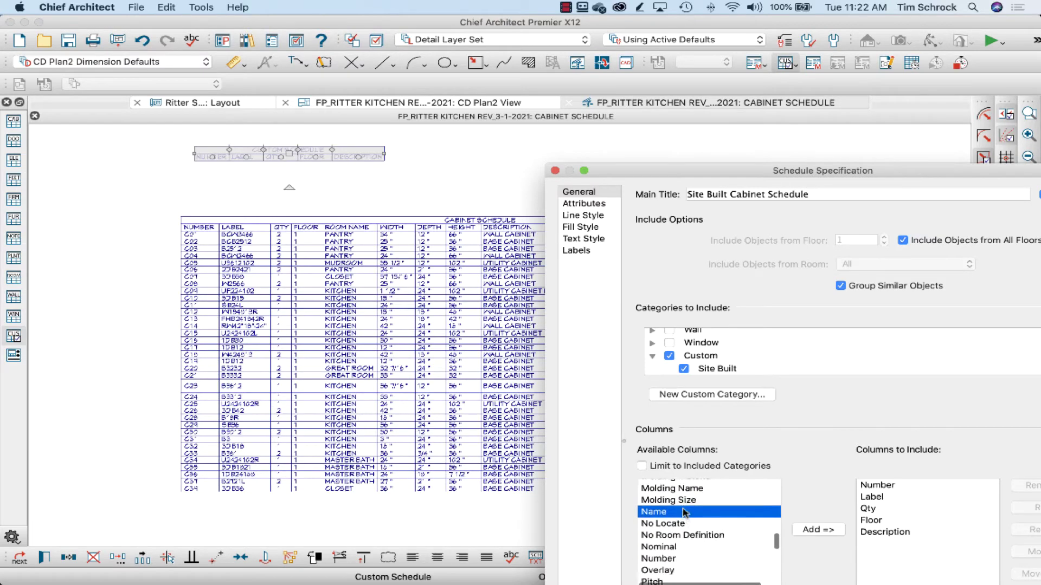
left_click(670, 551)
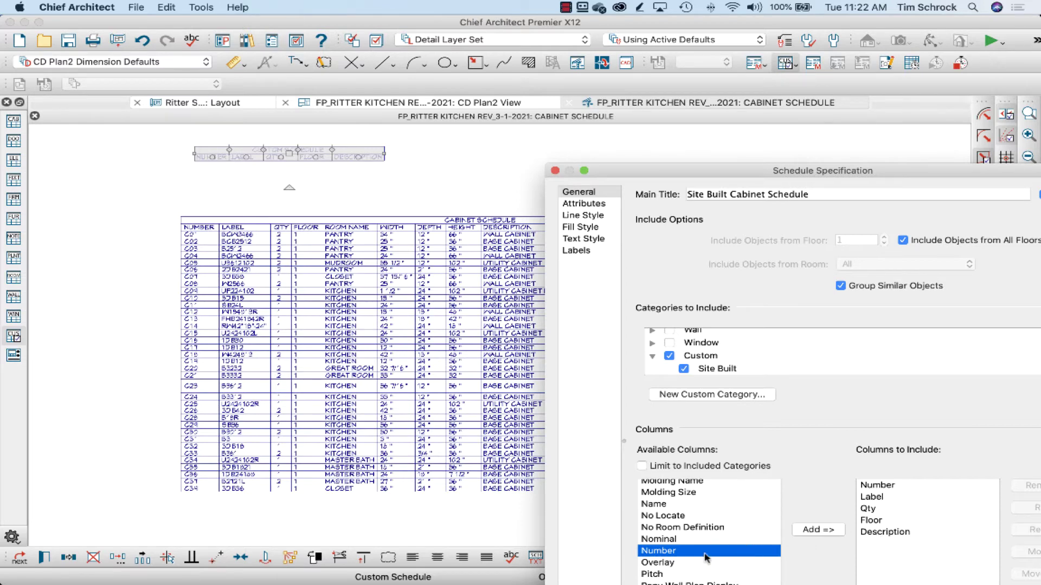
scroll(701, 545, "down", 2)
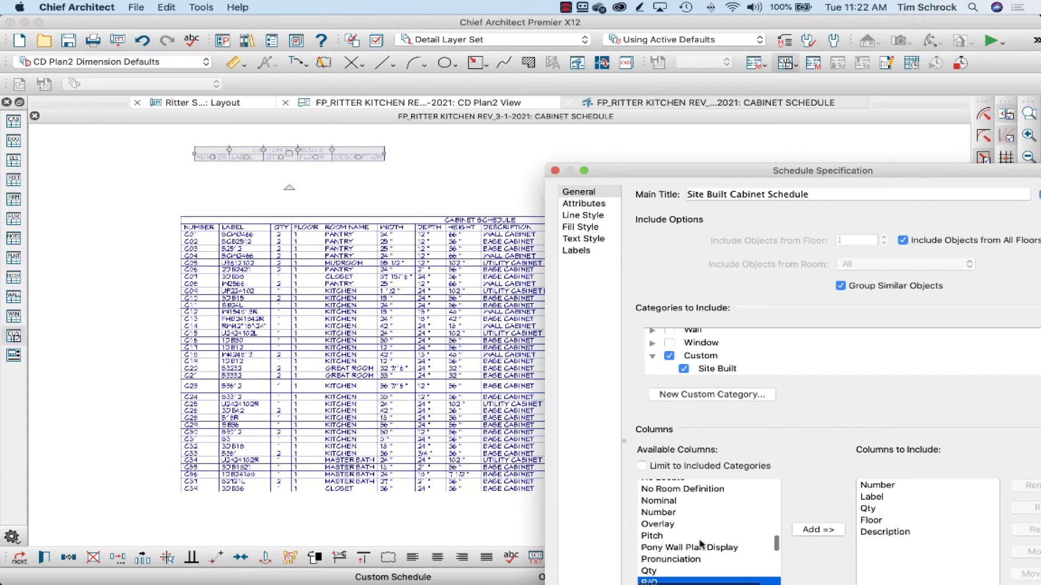
scroll(703, 543, "down", 2)
left_click(703, 542)
scroll(705, 542, "down", 1)
scroll(704, 542, "down", 2)
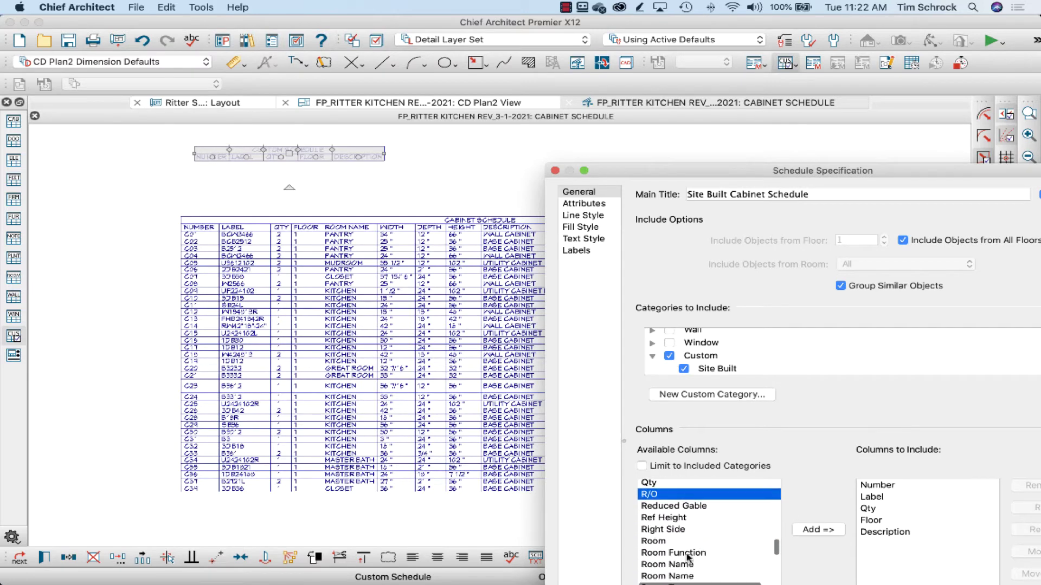
left_click(686, 564)
left_click(818, 529)
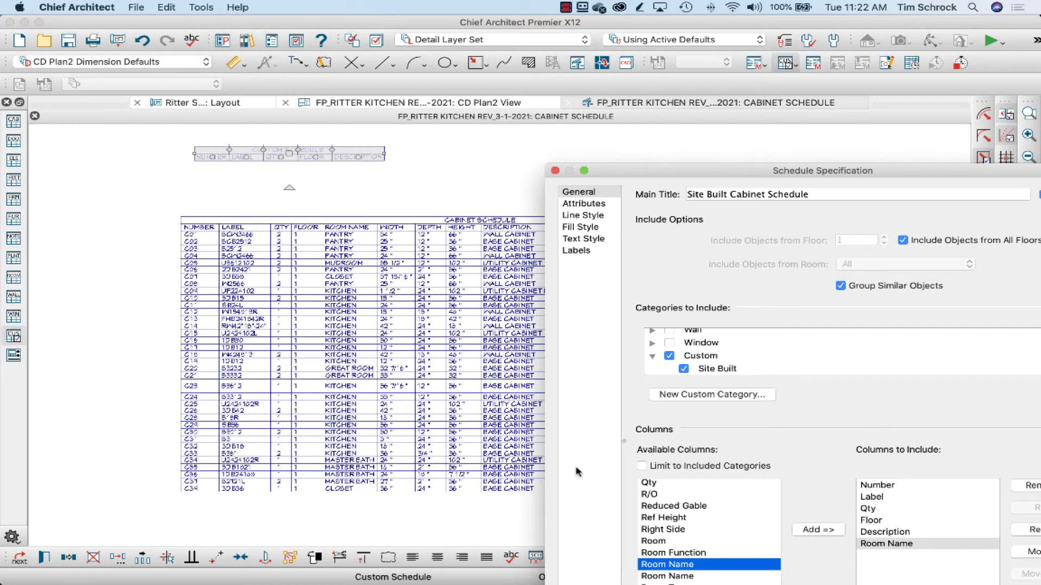
Add the Width, Depth and Height columns to the schedule
scroll(685, 537, "down", 10)
scroll(694, 542, "down", 3)
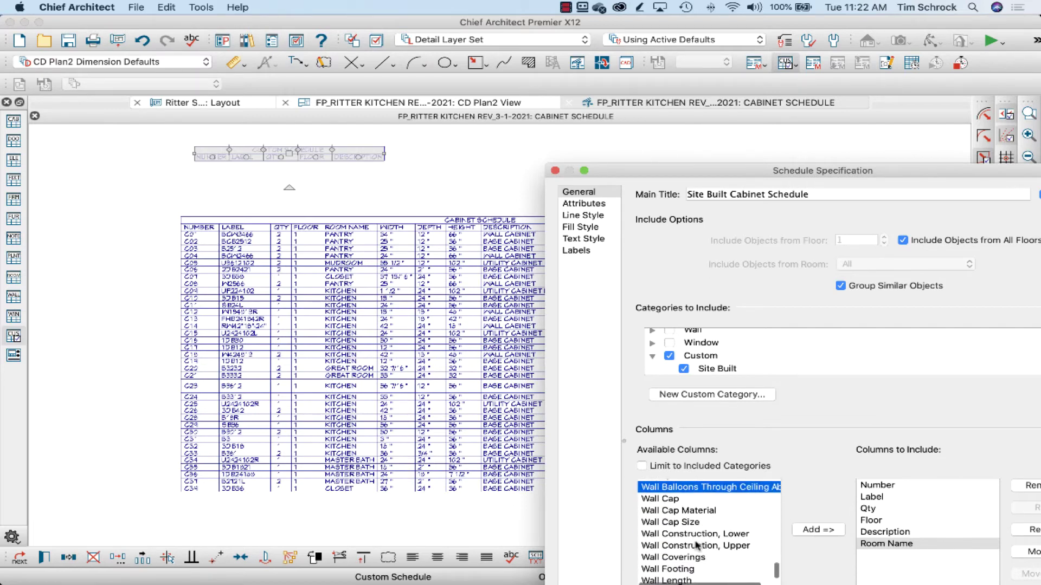
scroll(696, 545, "down", 6)
left_click(684, 560)
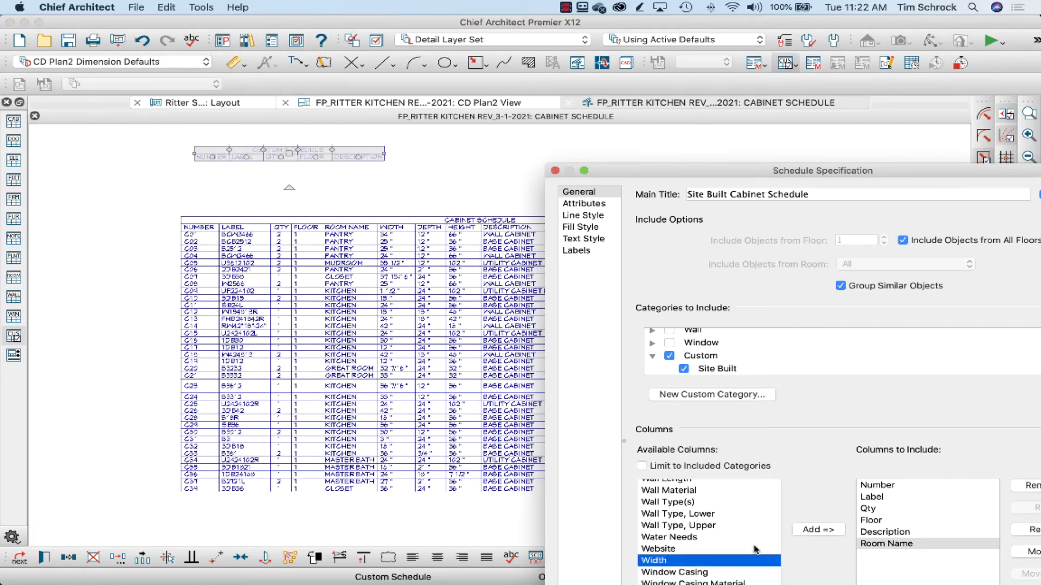
left_click(806, 534)
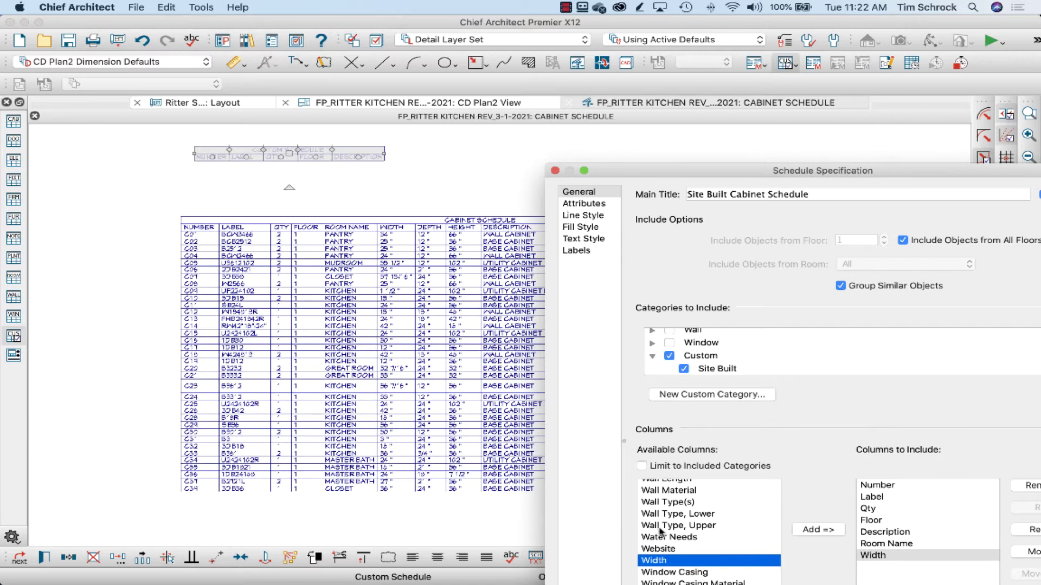
key("d")
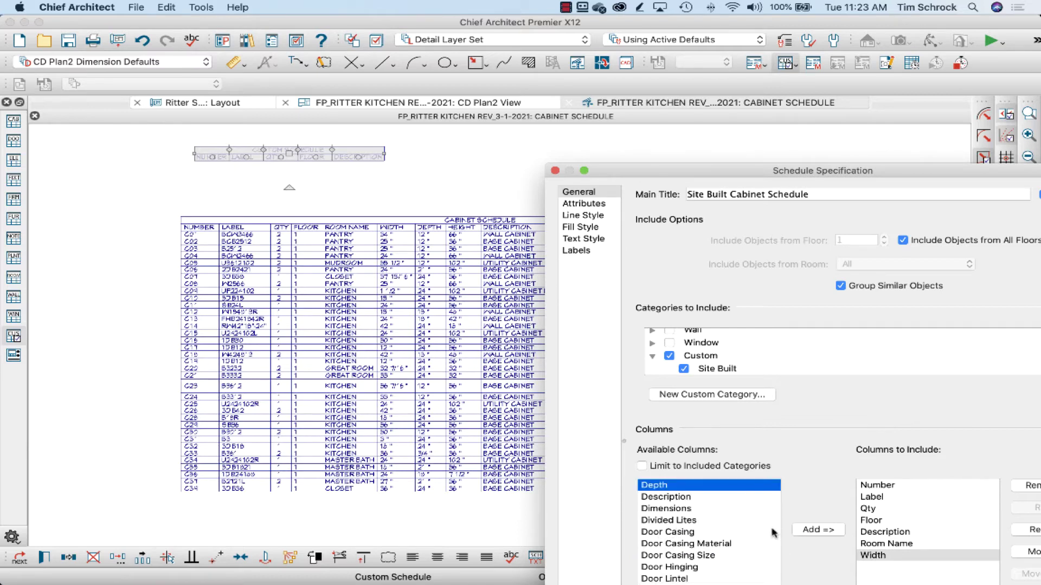
left_click(808, 530)
scroll(707, 528, "down", 8)
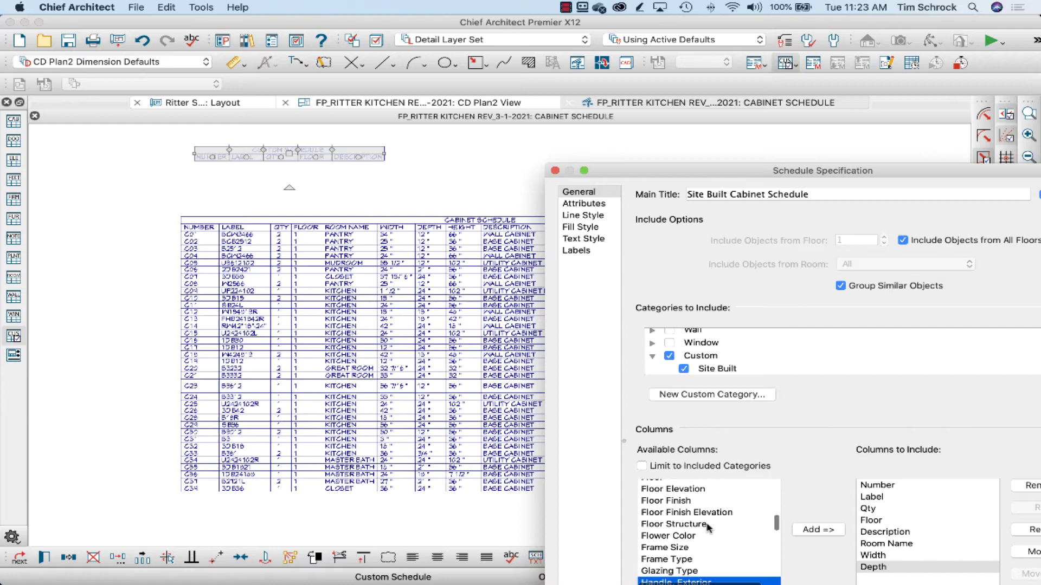
key("h")
left_click(722, 559)
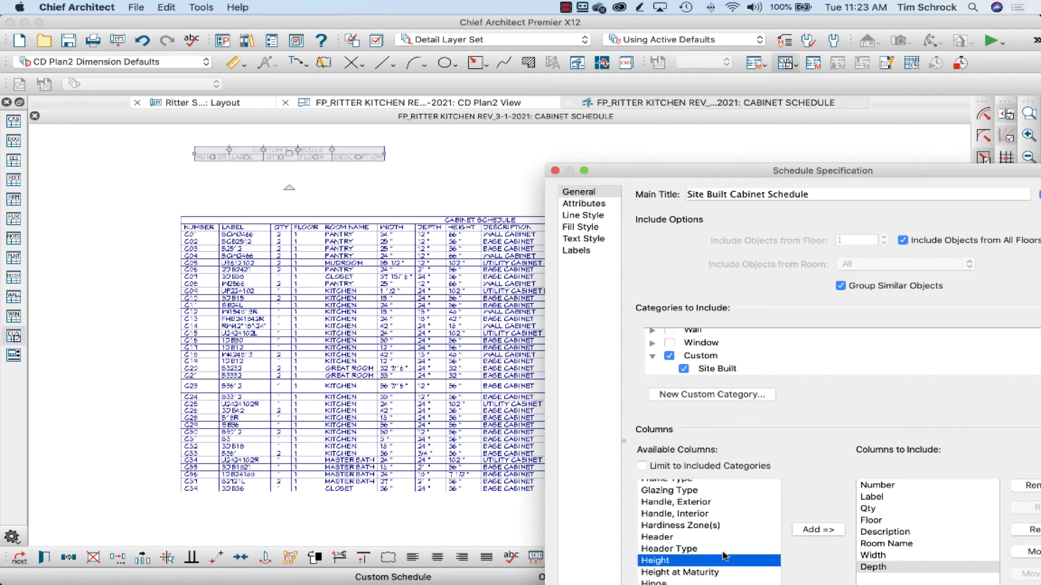
left_click(818, 532)
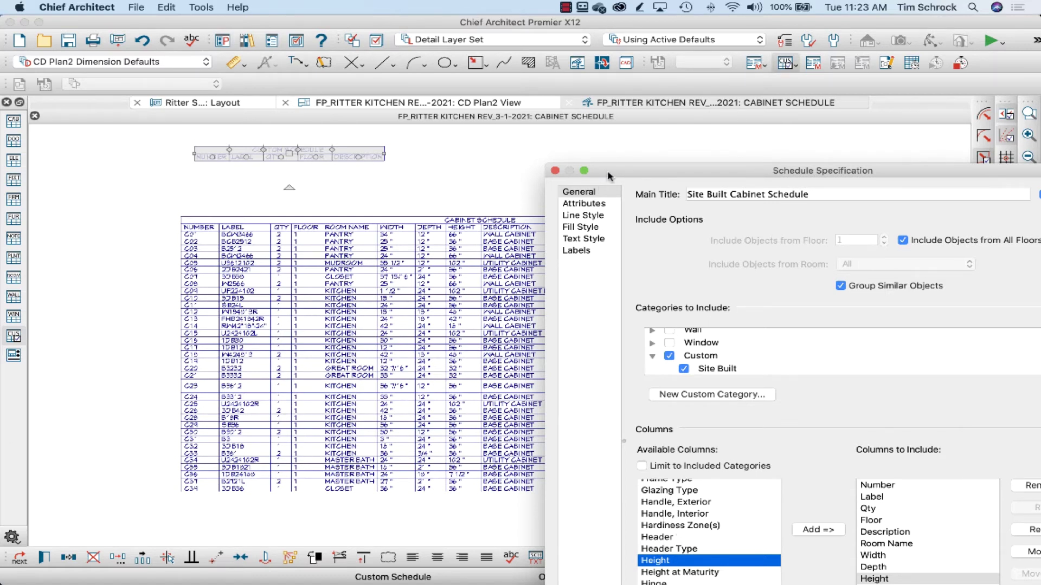
left_click_drag(609, 176, 176, 12)
Add the Code, Manufacturer and Comments columns to the schedule
scroll(249, 379, "up", 10)
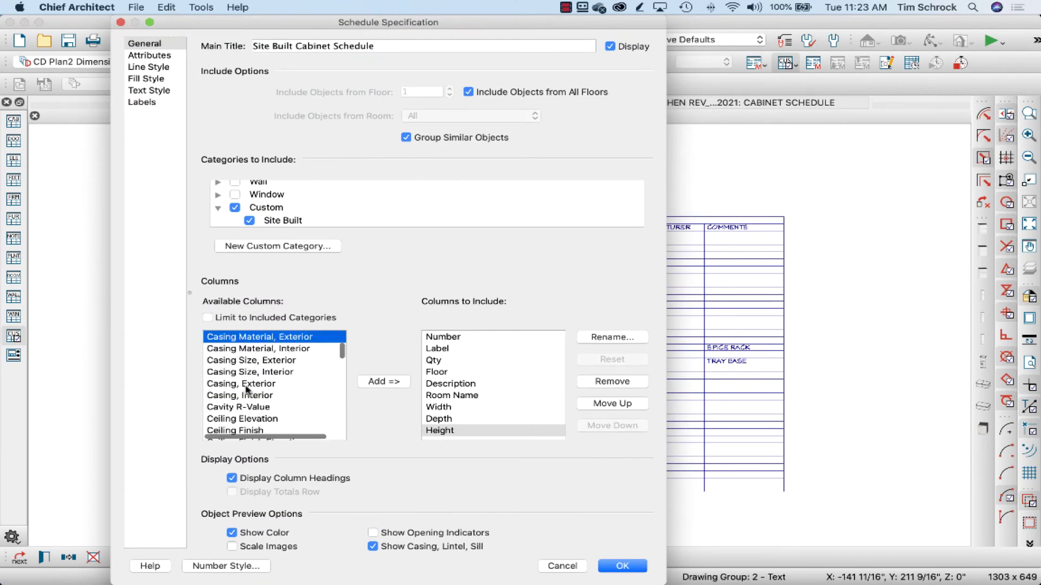
scroll(251, 393, "down", 5)
left_click(259, 408)
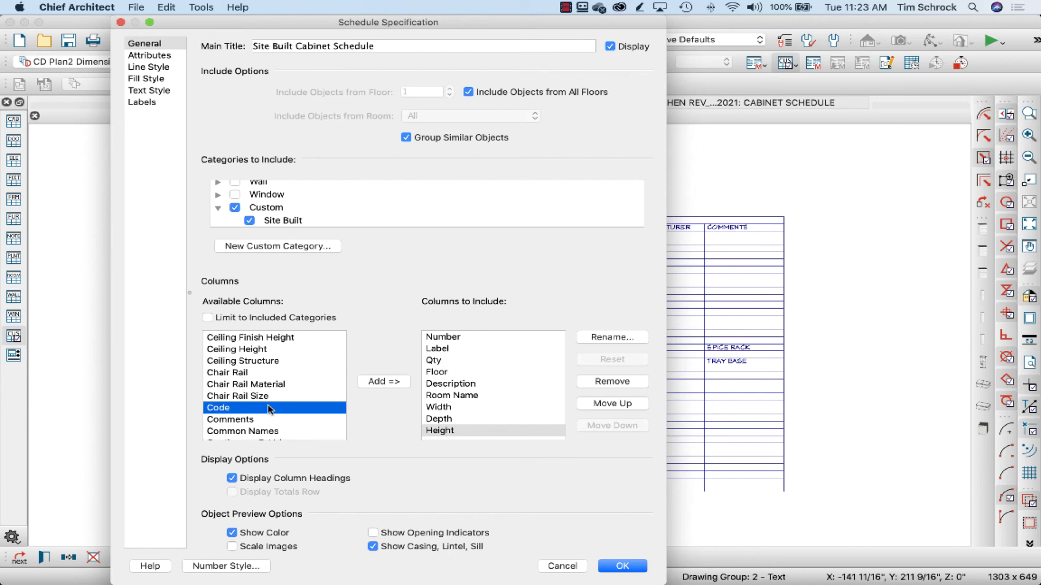
left_click(388, 382)
scroll(289, 408, "down", 10)
left_click(271, 432)
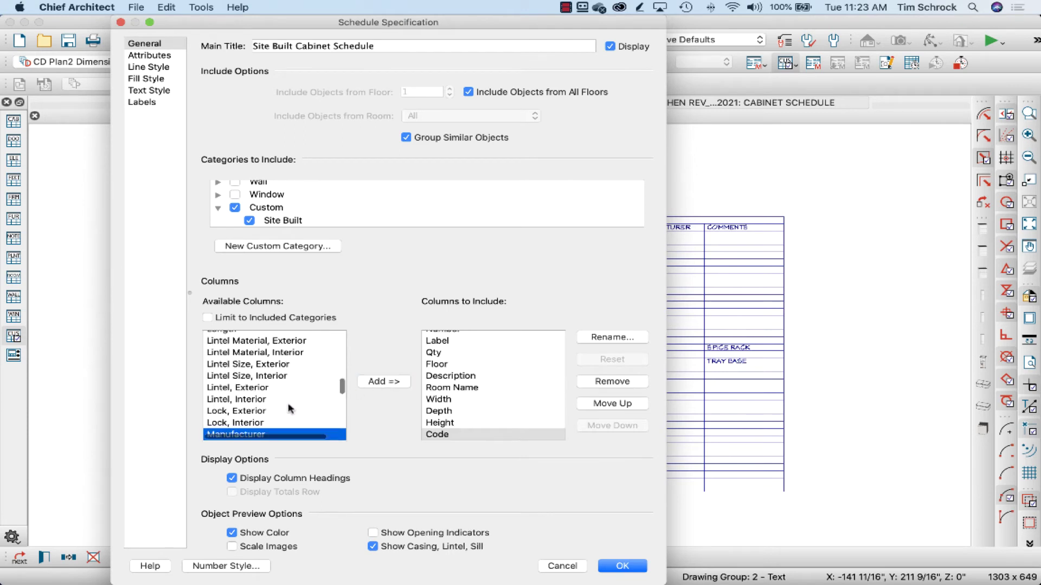
scroll(289, 412, "down", 1)
left_click(383, 382)
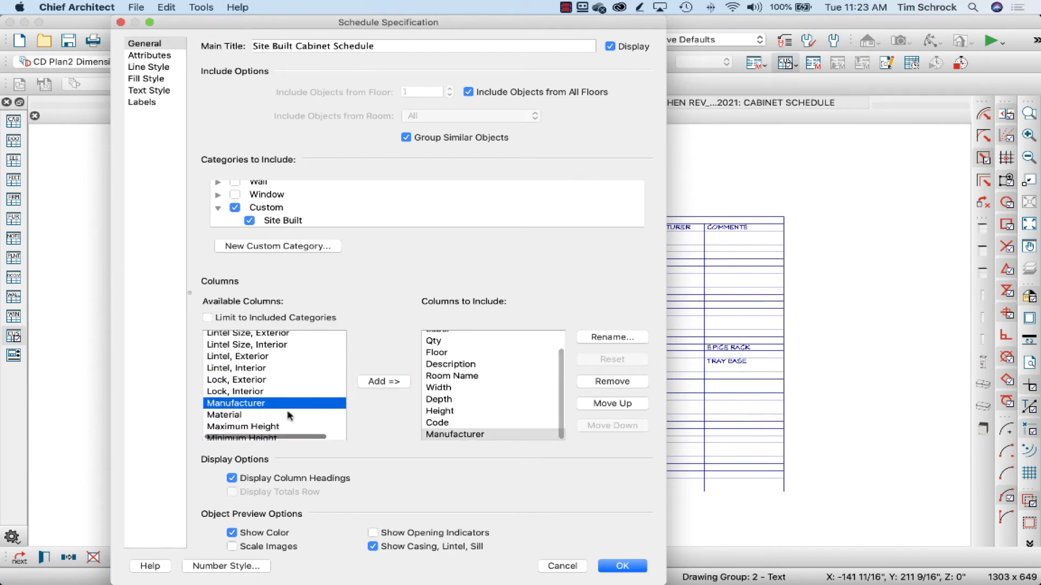
scroll(265, 406, "up", 15)
scroll(266, 406, "down", 1)
scroll(264, 406, "down", 3)
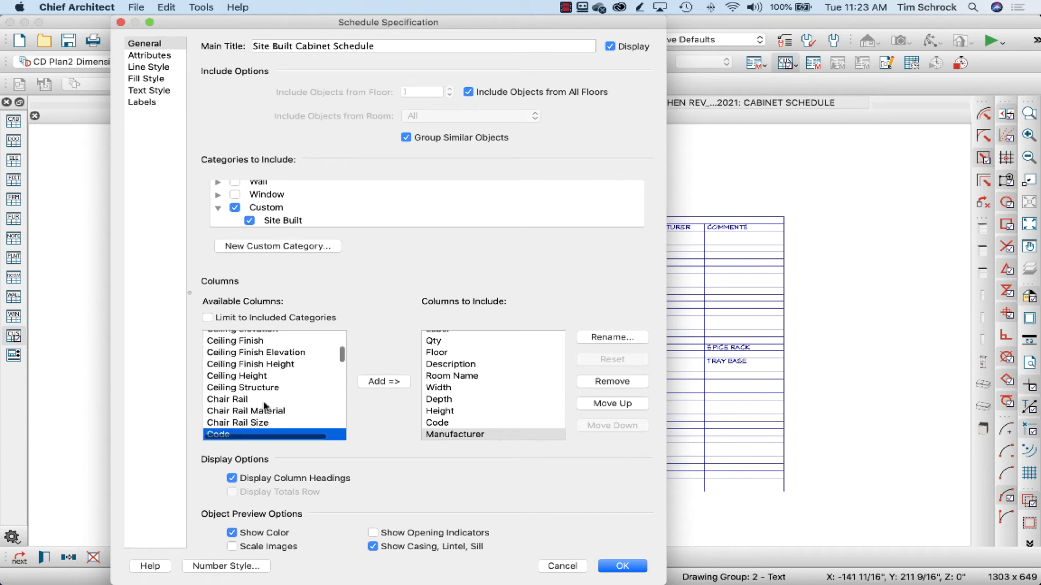
scroll(265, 404, "down", 3)
left_click(264, 378)
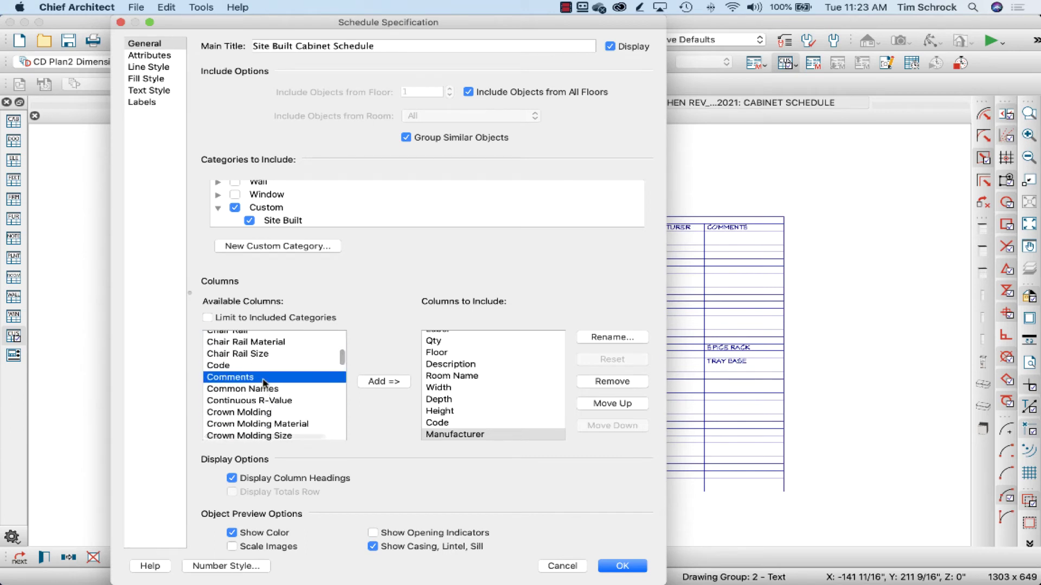
left_click(380, 384)
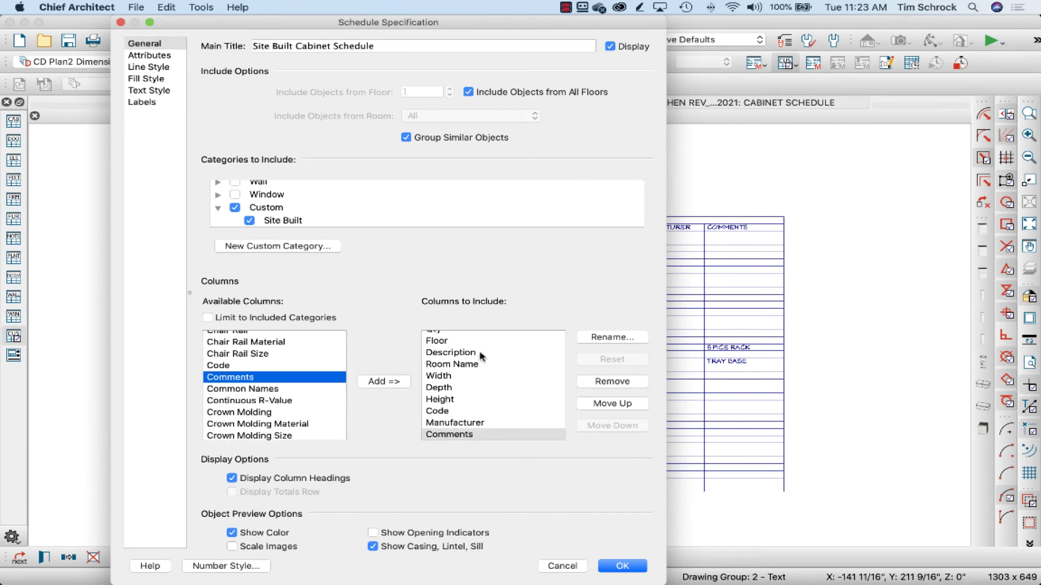
Move Description down three places so it follows Height
left_click_drag(418, 25, 434, 5)
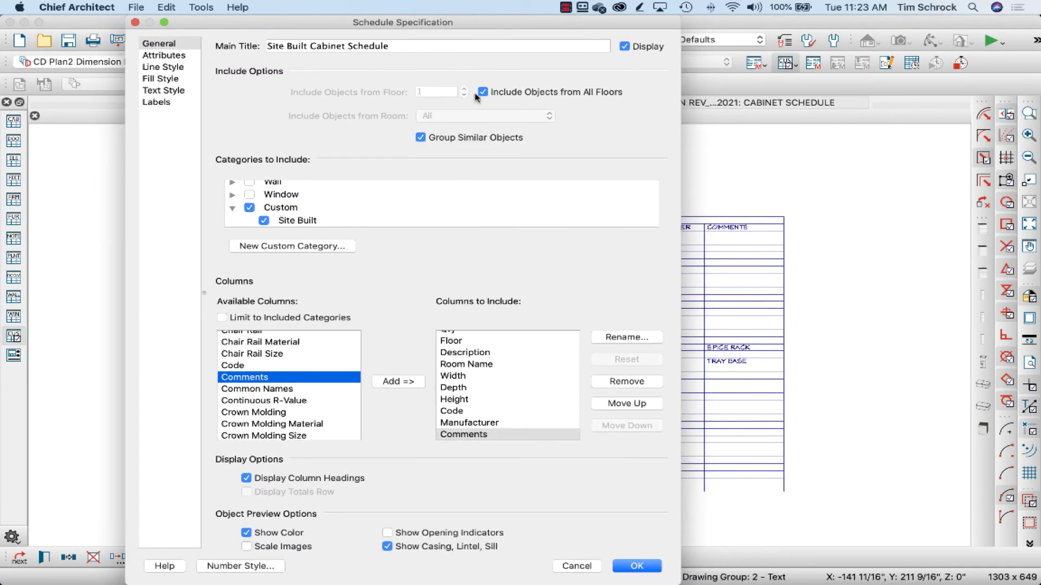
left_click(470, 354)
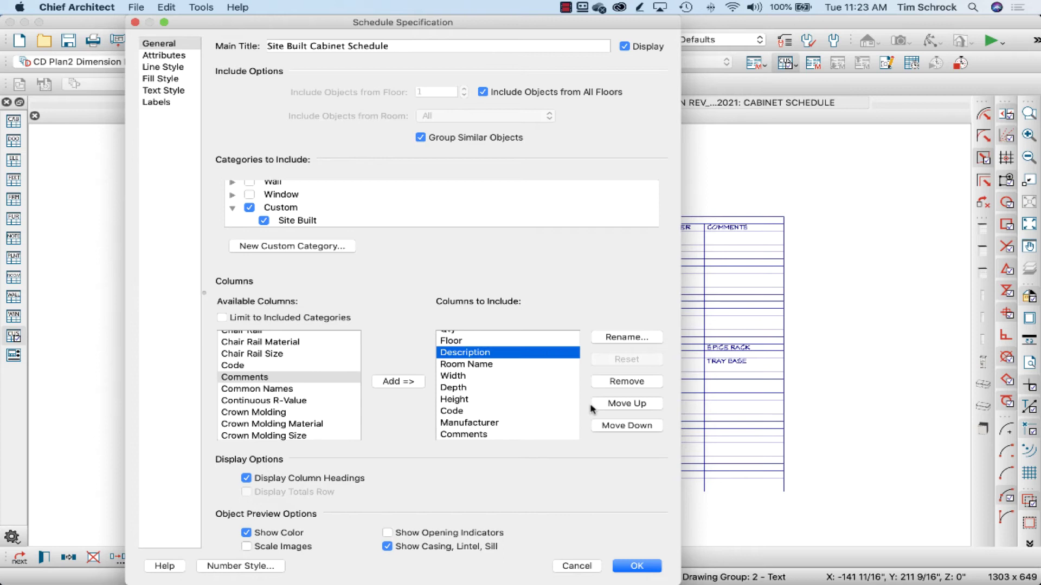
left_click(621, 426)
left_click(621, 426)
left_click(621, 426)
left_click(621, 426)
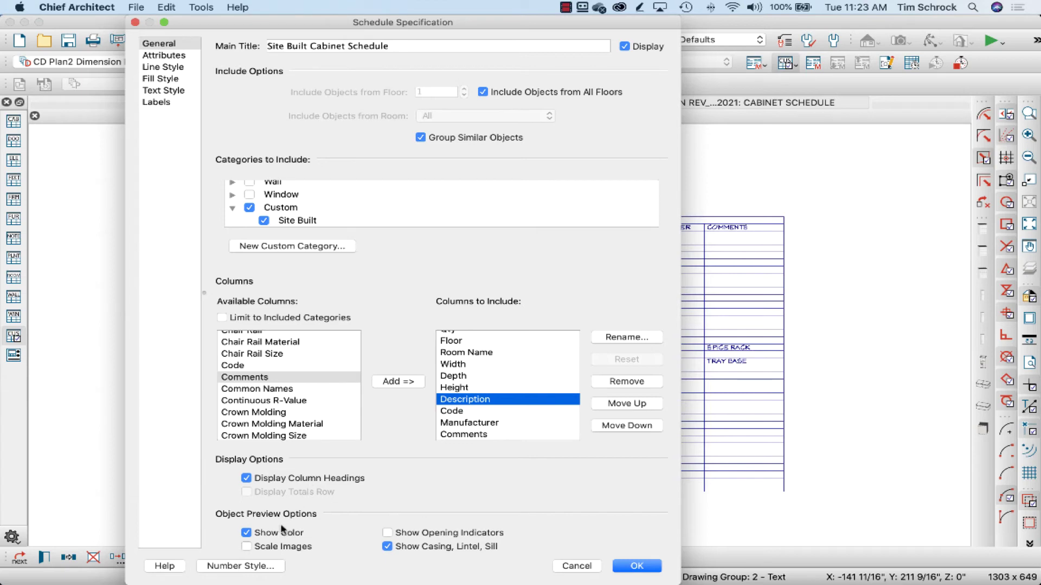
scroll(485, 428, "up", 3)
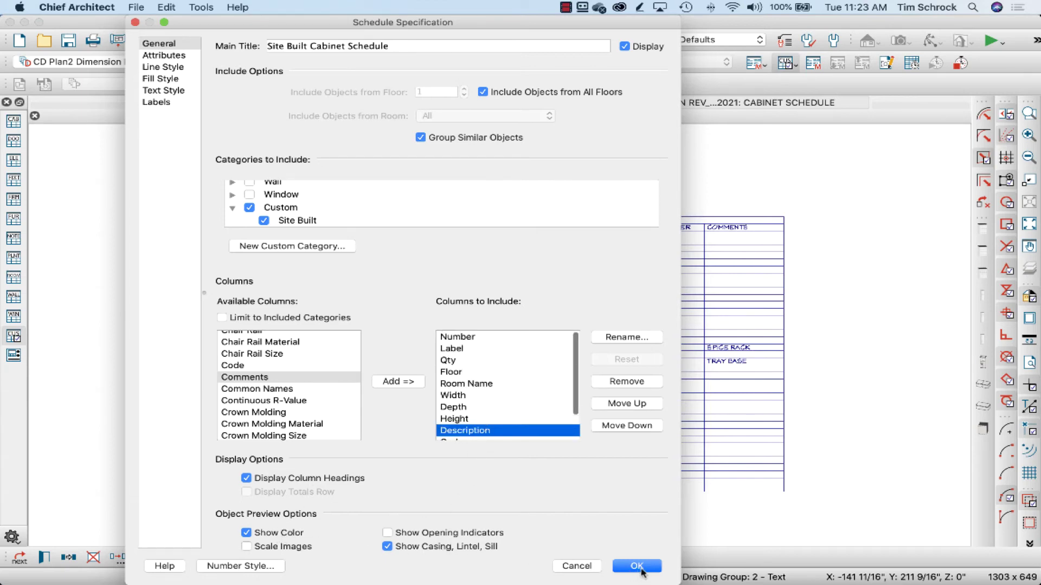
Confirm the schedule settings, exit the schedule tool, and inspect then deselect the Site Built schedule
left_click(641, 569)
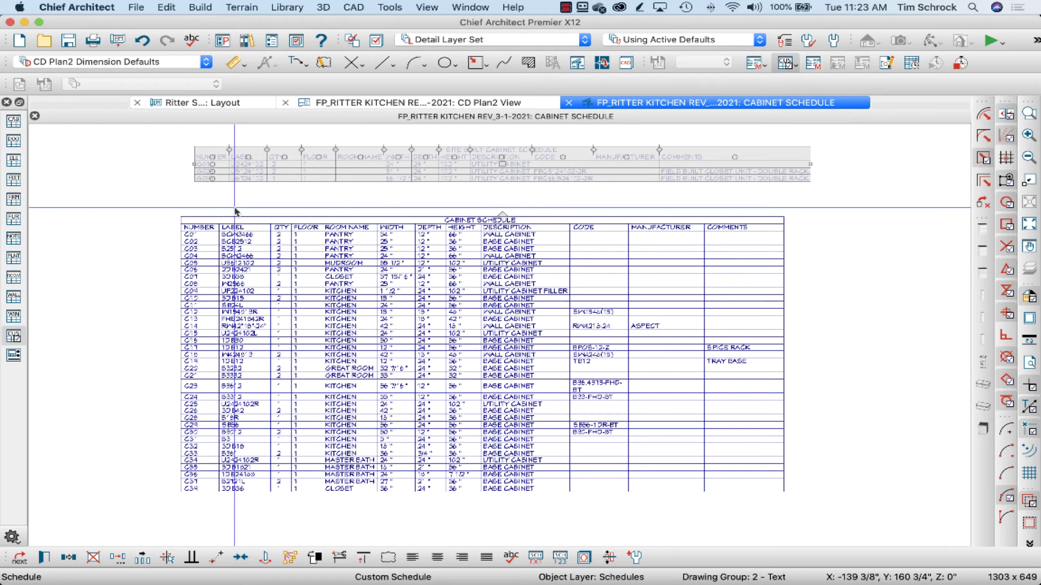
key("Escape")
key("space")
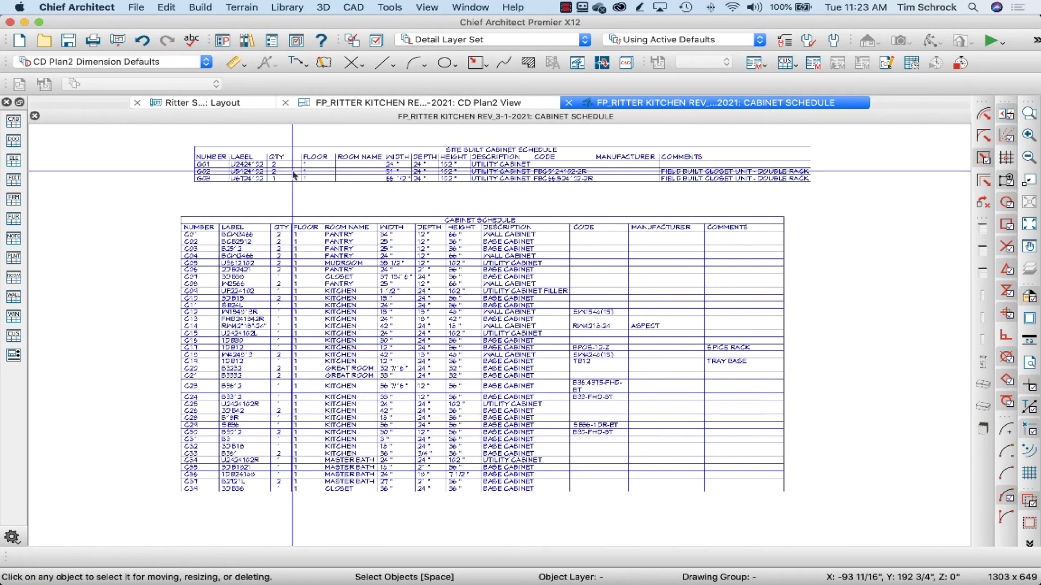
left_click(289, 176)
key("Escape")
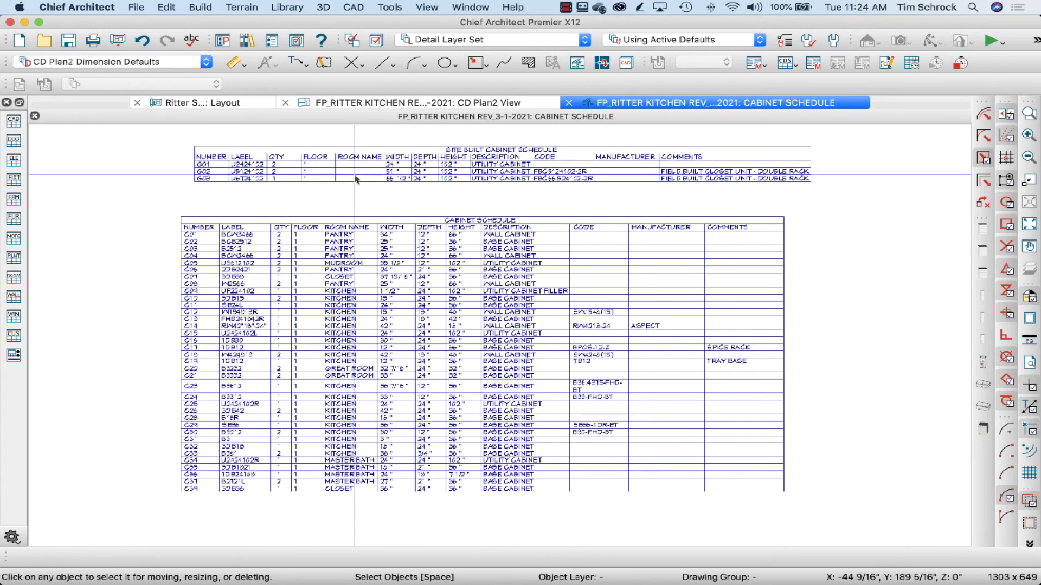
In CD Plan2 View, select the full-height site-built closet cabinets together
left_click(355, 103)
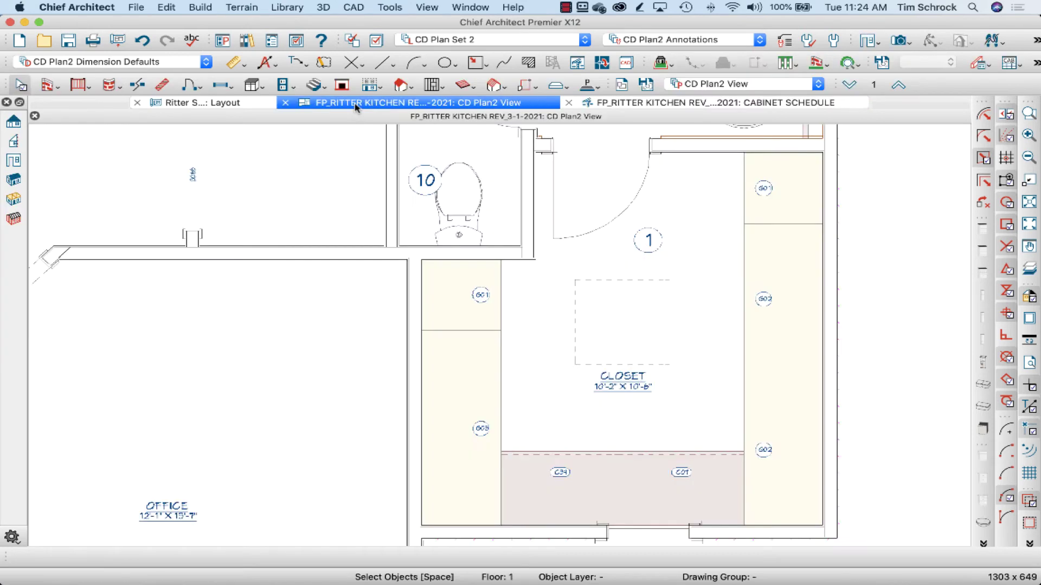
left_click(476, 295)
left_click(477, 360, "shift")
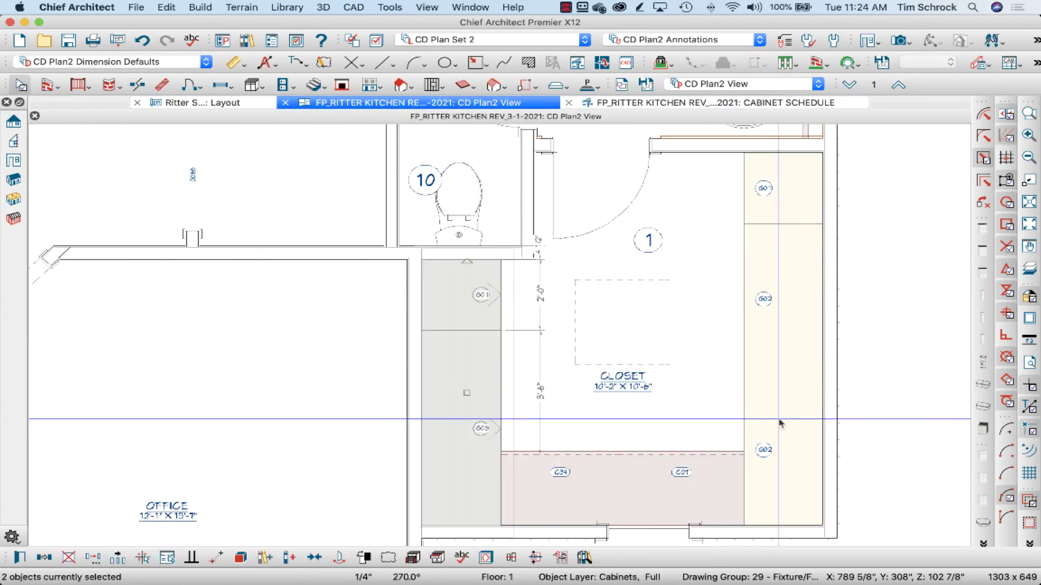
left_click(778, 343, "shift")
left_click(767, 190, "shift")
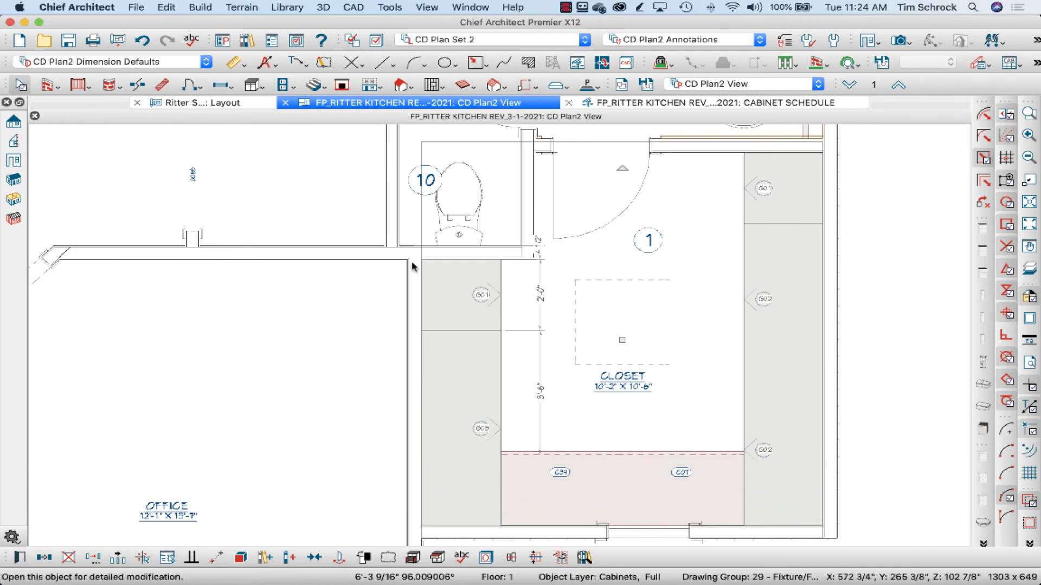
Set the selected cabinets' Room Name custom field to the %room% macro
key("super+e")
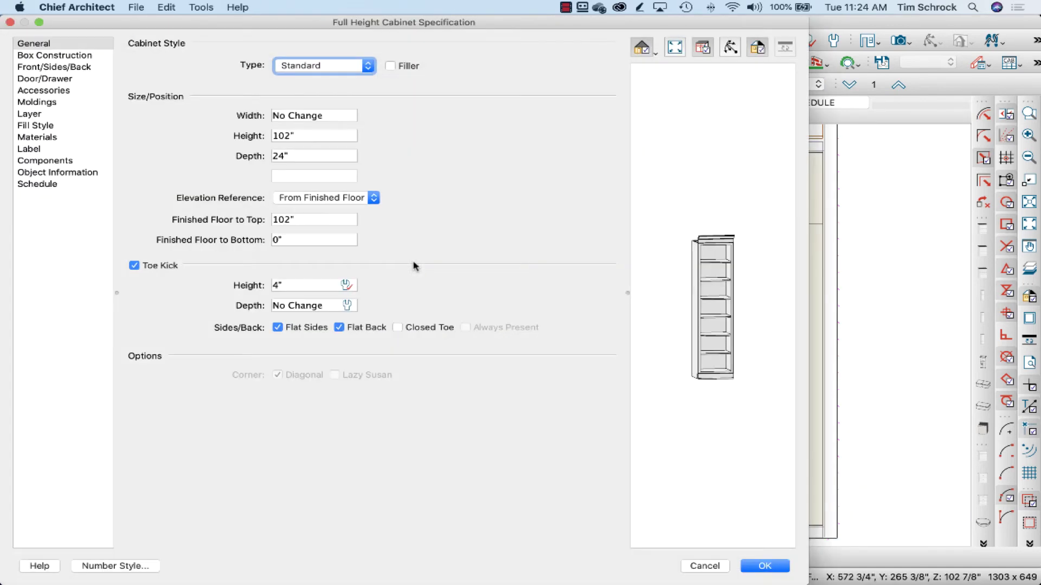
left_click(49, 173)
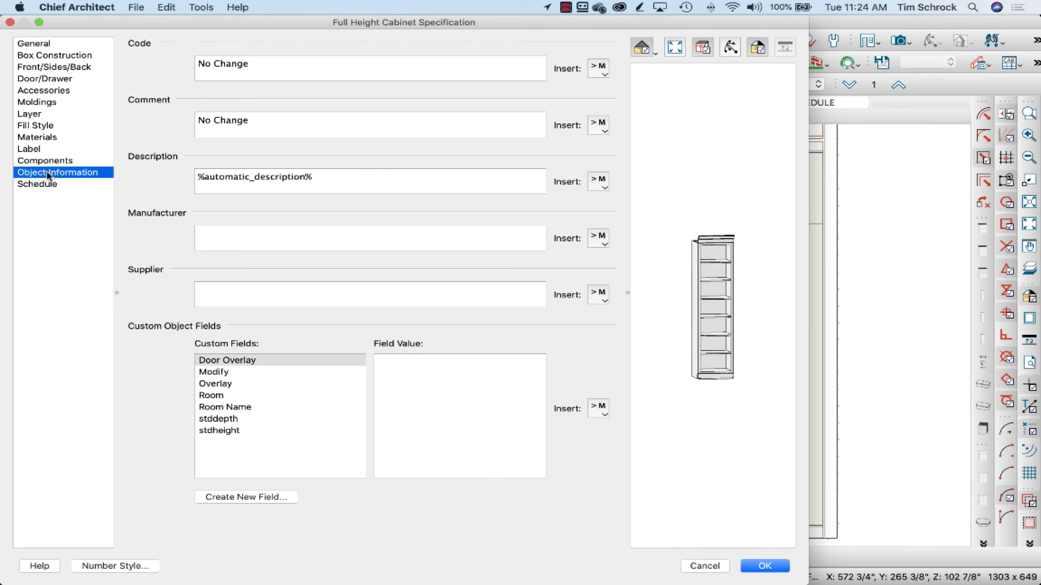
left_click(234, 408)
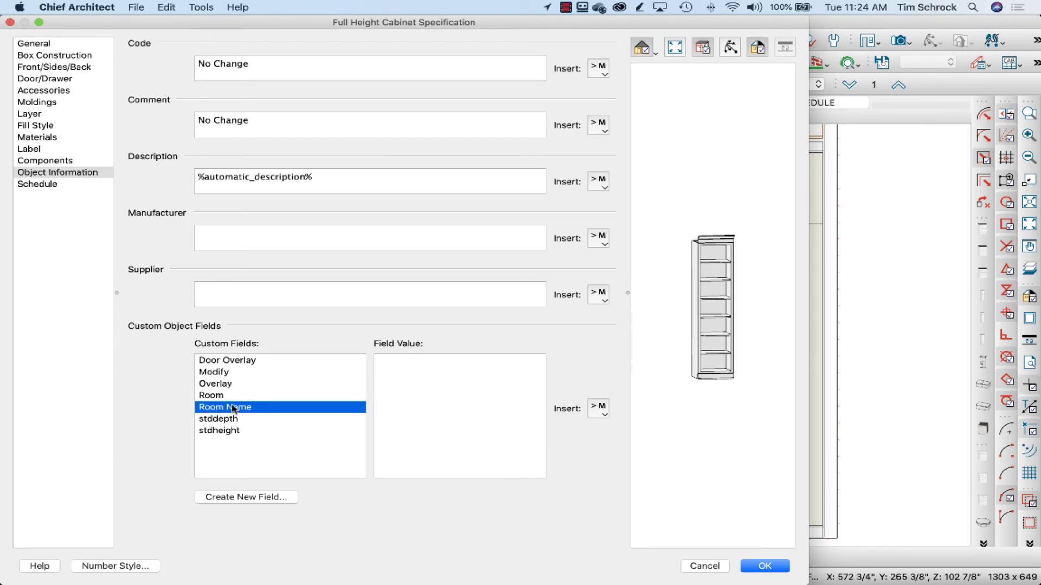
left_click(448, 408)
left_click(600, 412)
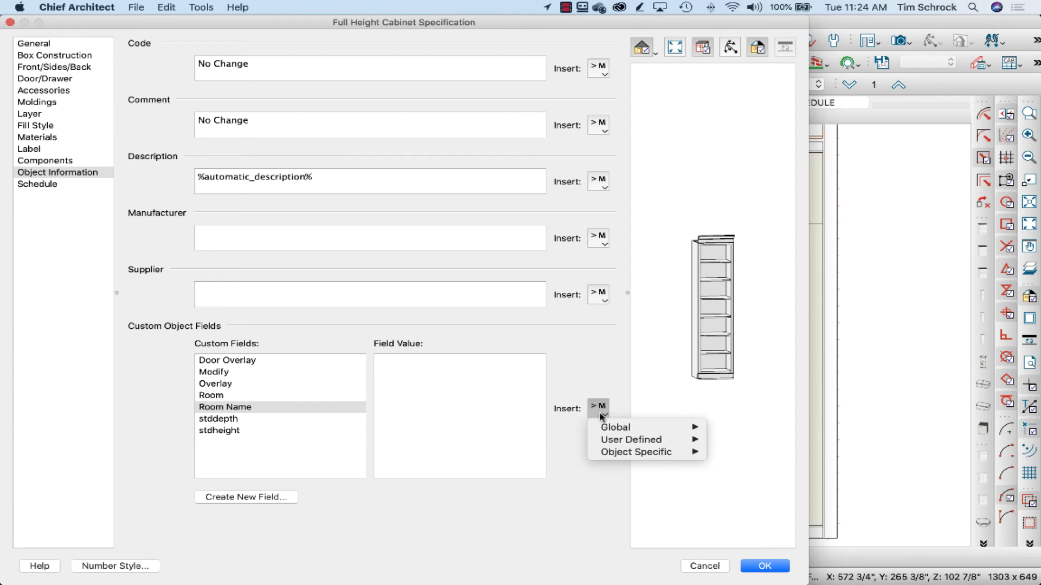
mouse_move(625, 440)
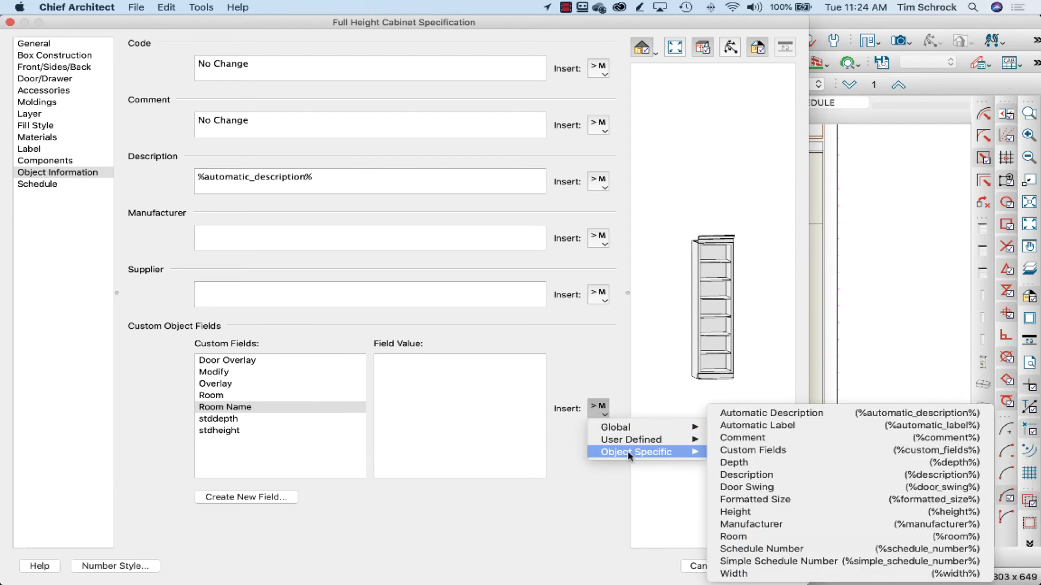
left_click(789, 538)
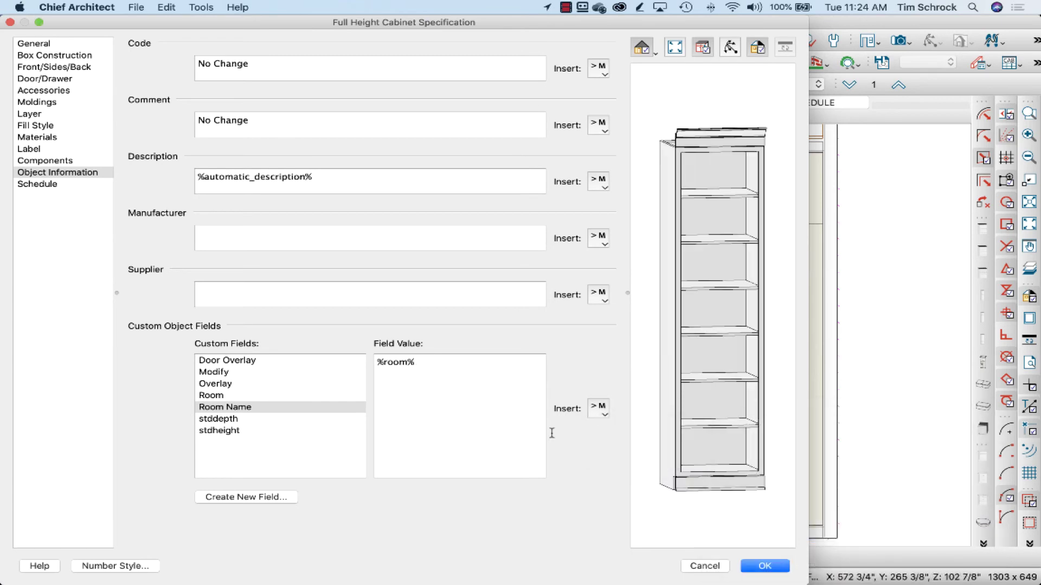
left_click(765, 565)
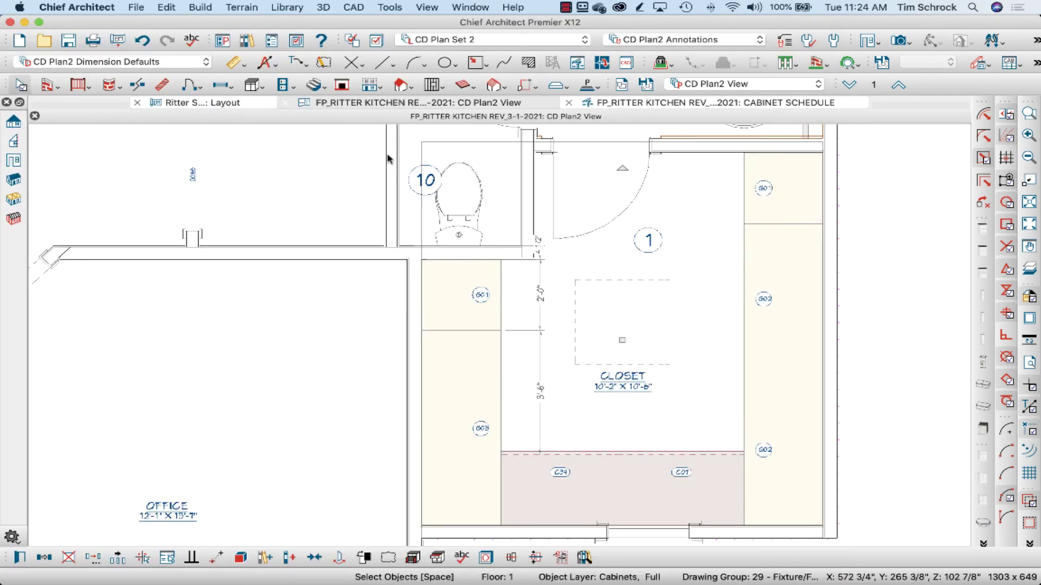
Return to the CABINET SCHEDULE view, where Room Name now reads CLOSET
left_click(611, 103)
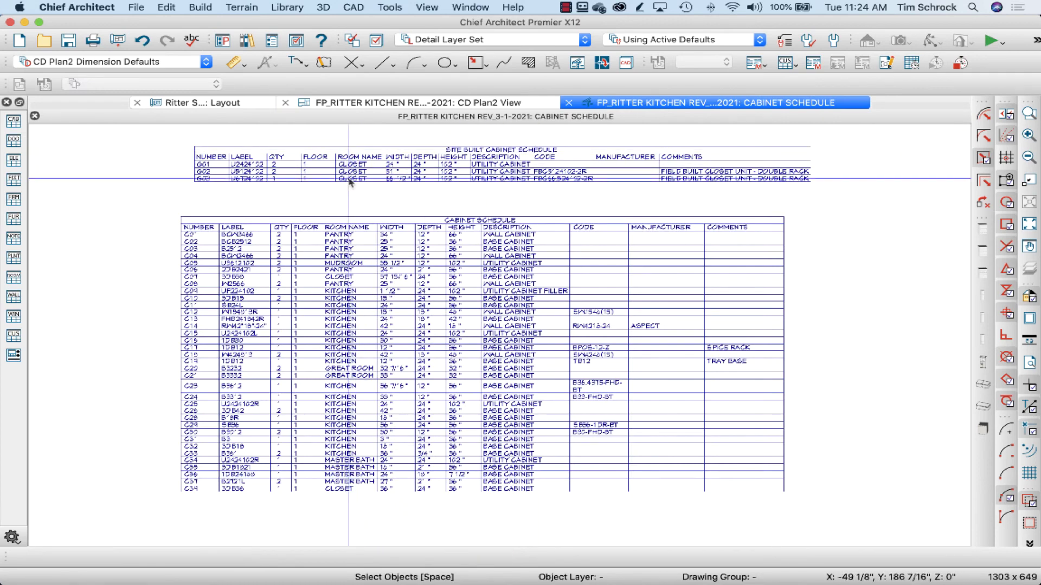
Change the Site Built schedule's number prefix from G to SB, giving plan labels SB01–SB03
left_click(203, 170)
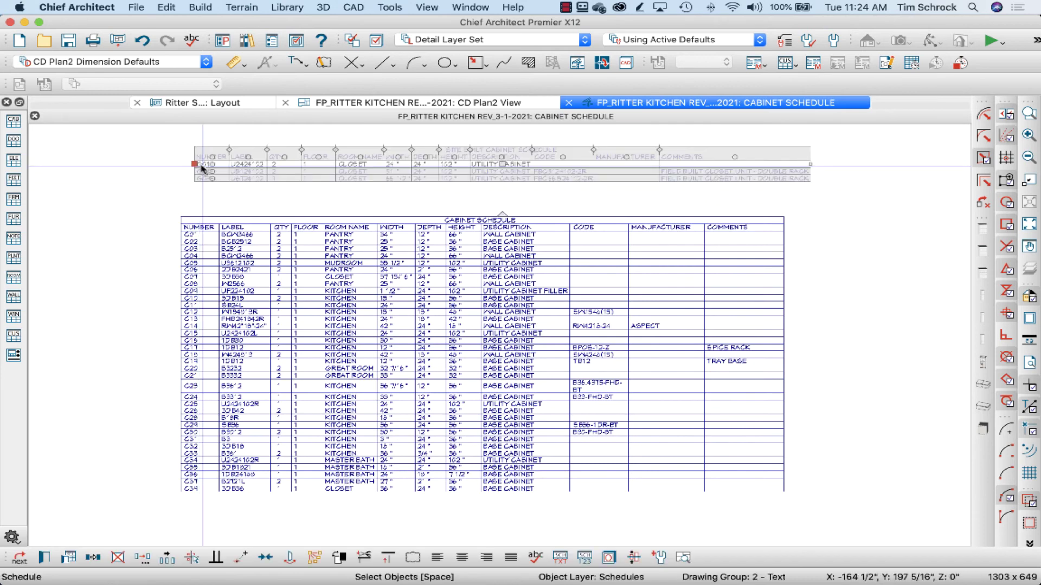
double_click(201, 169)
left_click(158, 103)
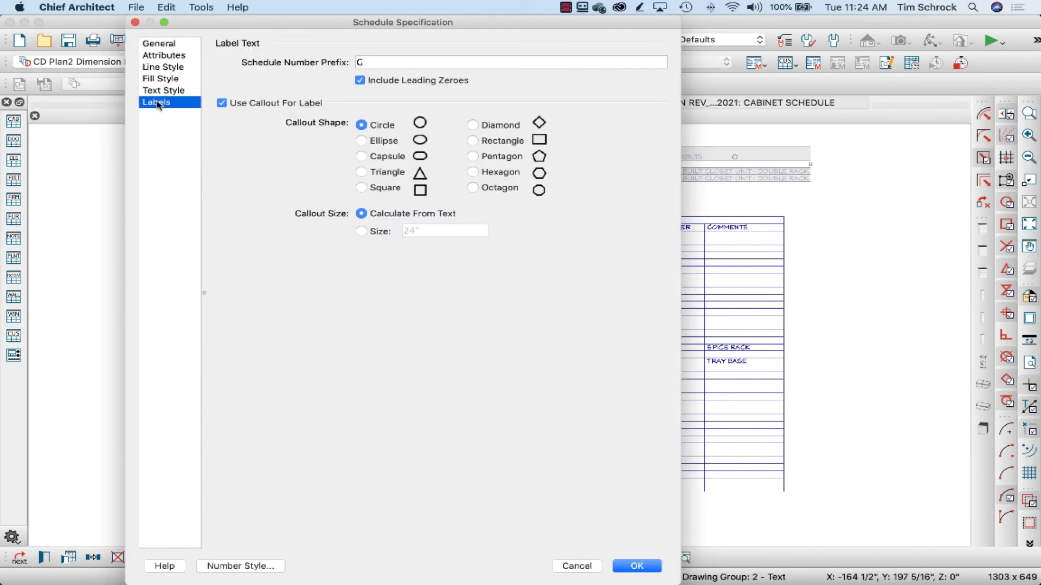
left_click(385, 62)
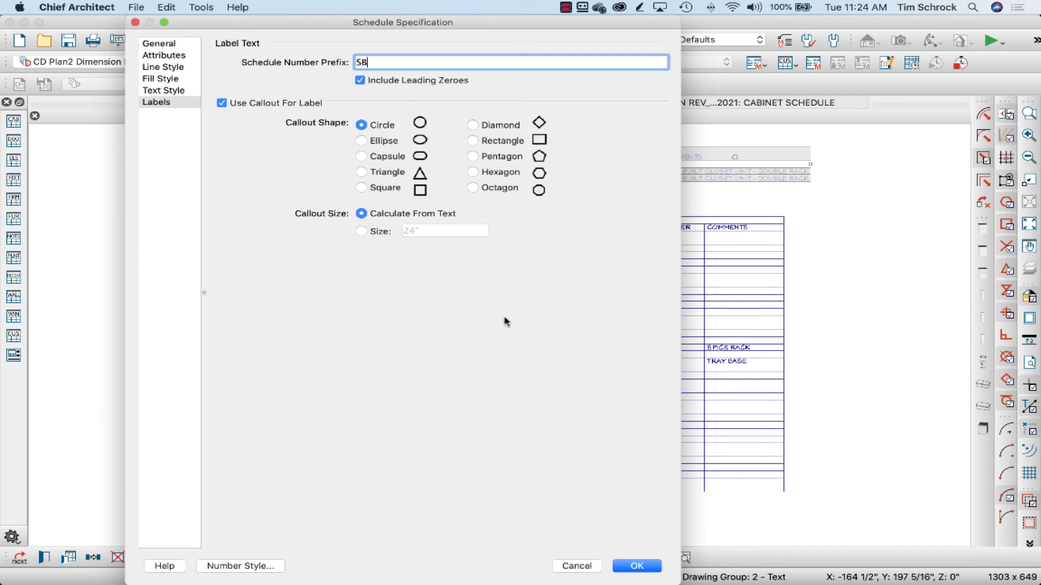
left_click(637, 566)
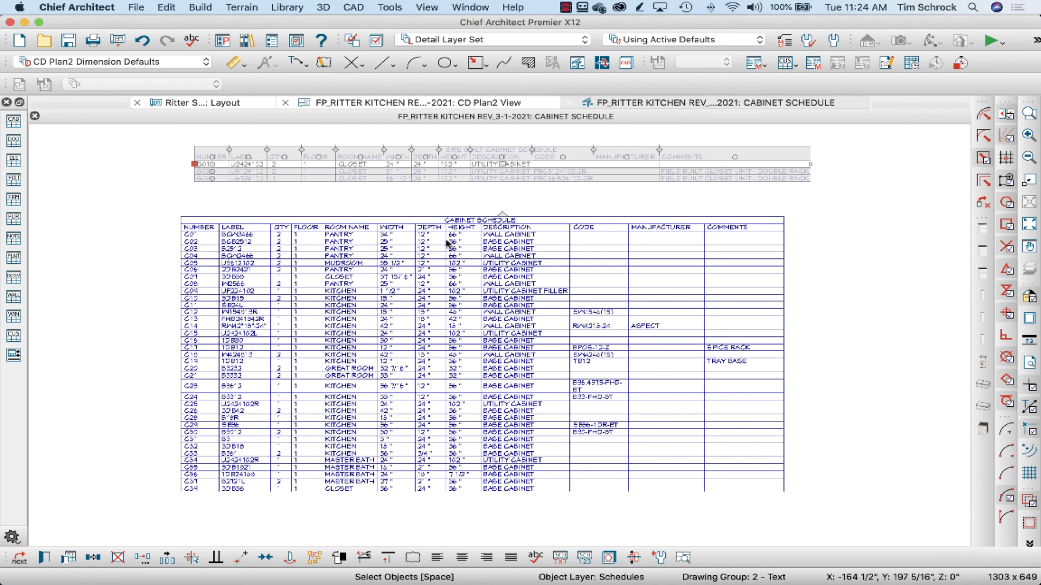
left_click(382, 106)
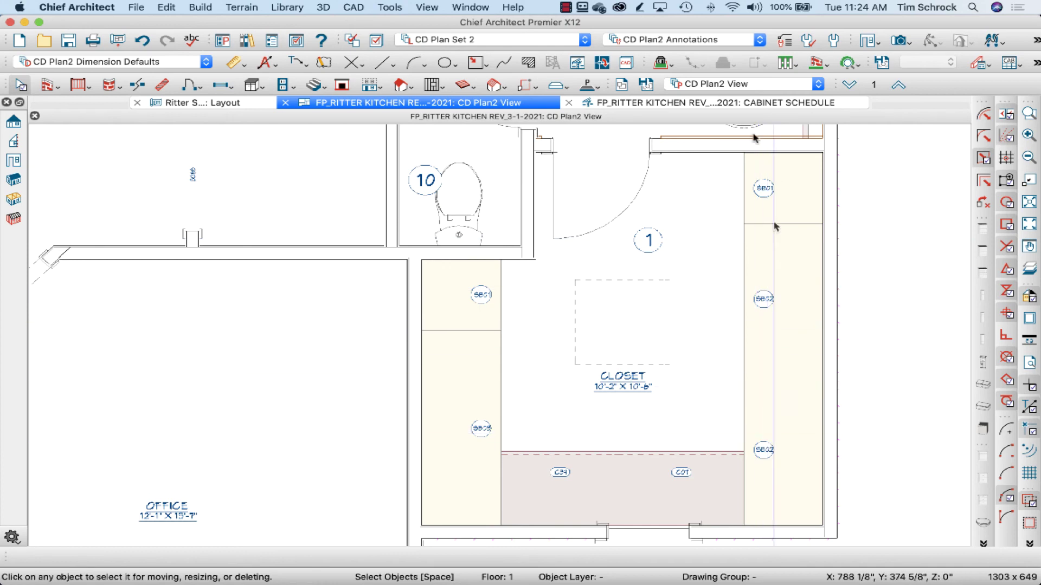
Give the Site Built schedule capsule-shaped label callouts and check them in the closet plan
left_click(688, 106)
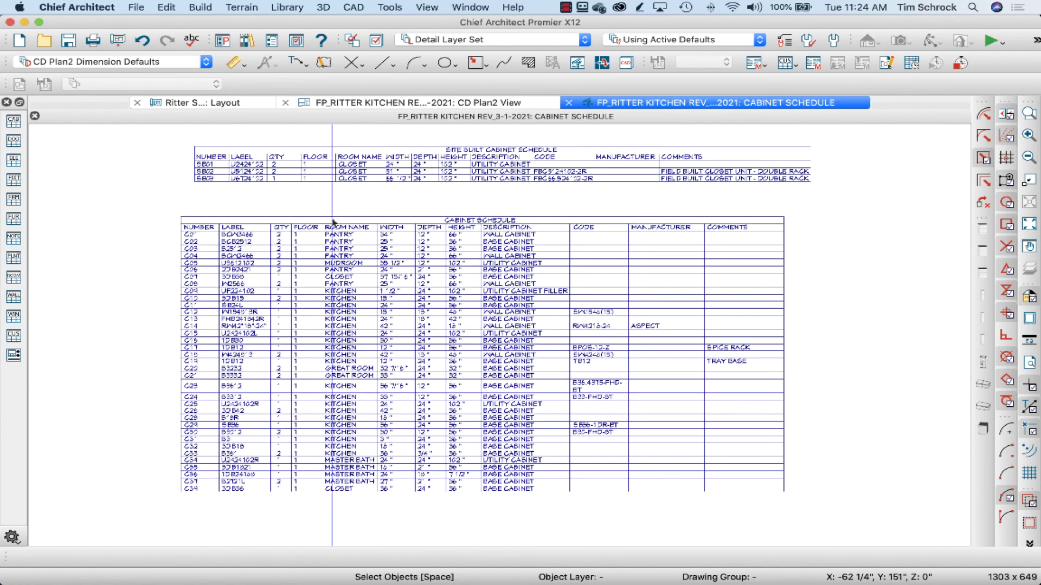
double_click(296, 168)
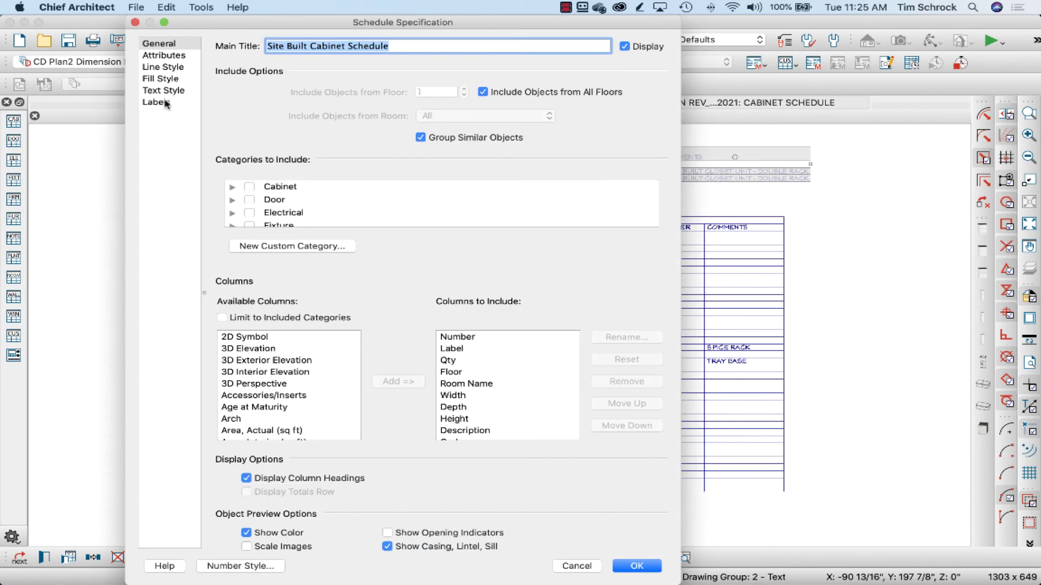
left_click(156, 102)
left_click(384, 159)
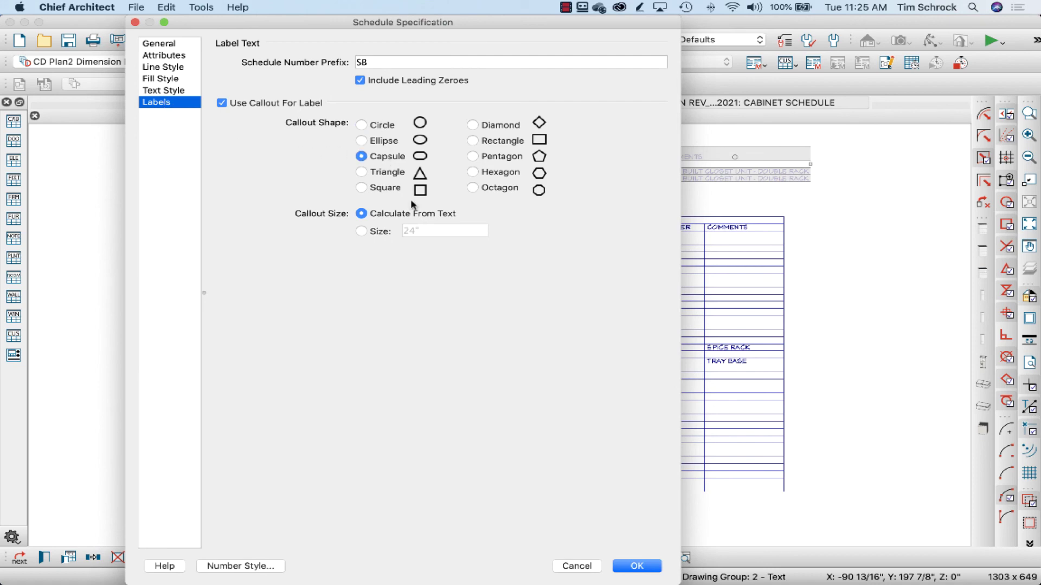
left_click(636, 566)
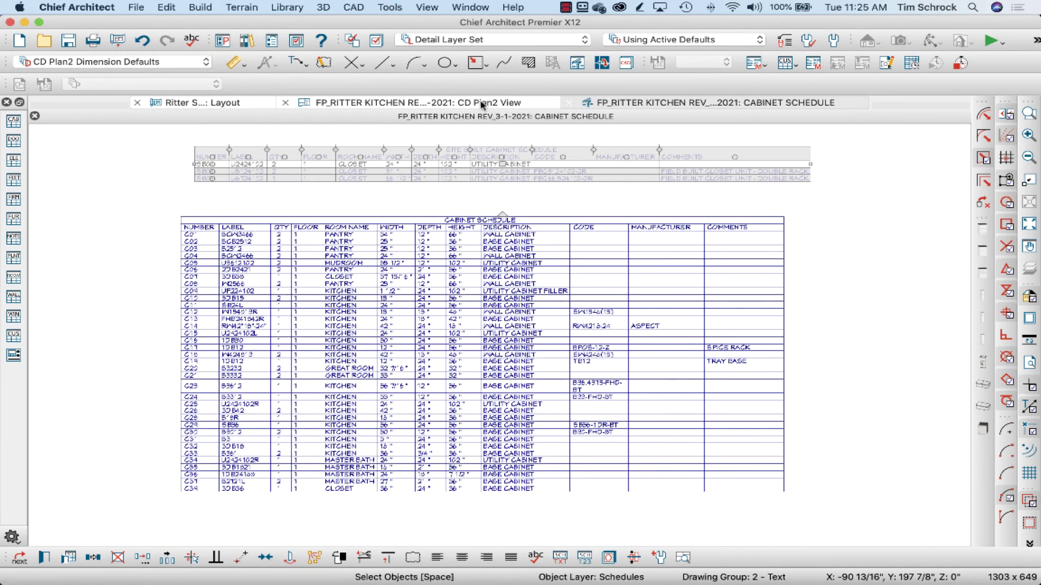
left_click(482, 105)
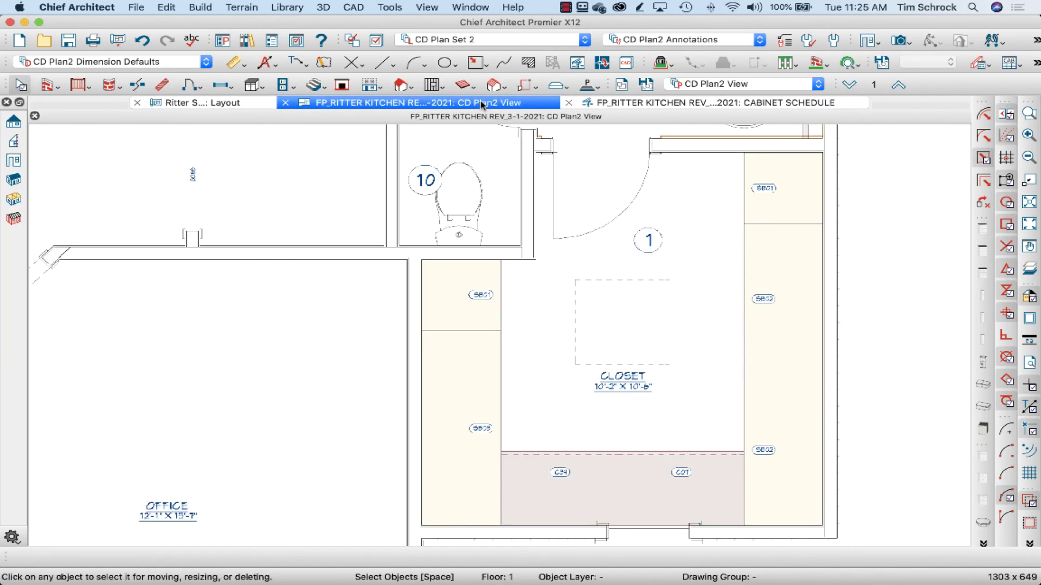
left_click(616, 105)
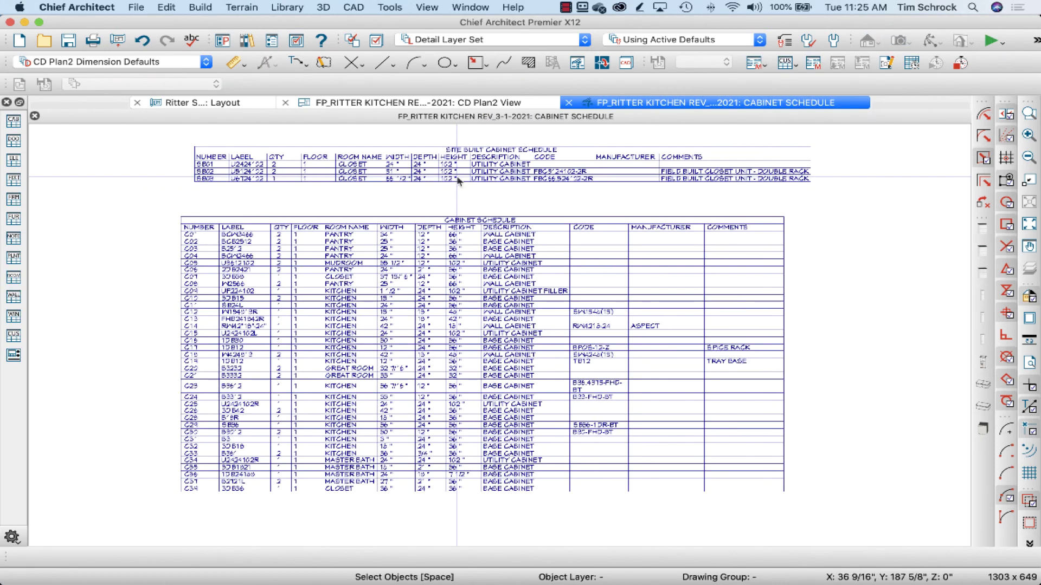